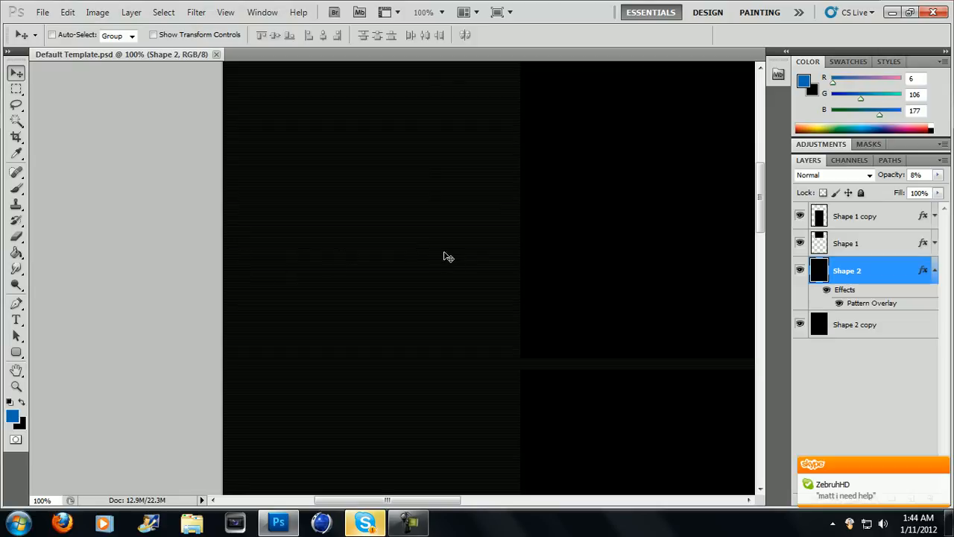
- Delete the Shape 2 and Shape 2 copy background layers from the document
scroll(414, 303, down, 2)
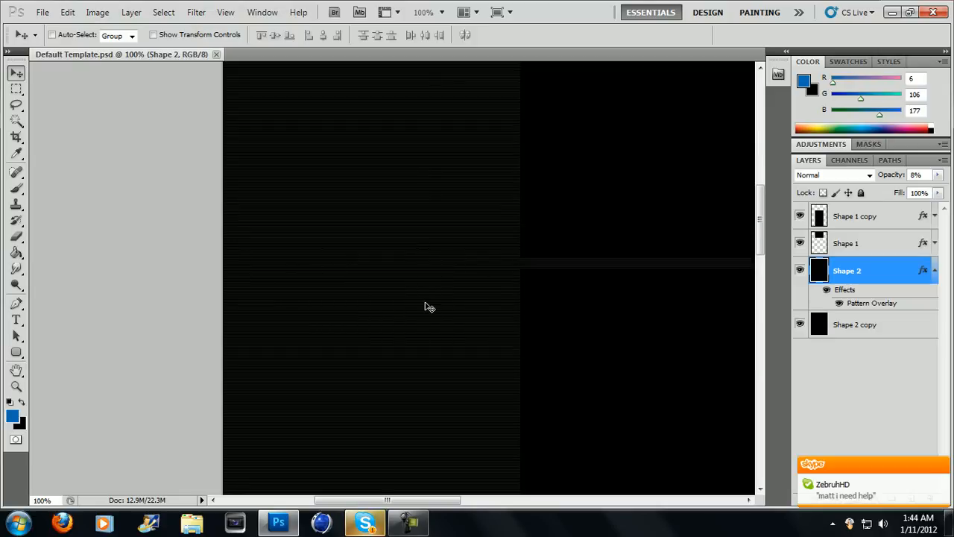
scroll(462, 276, up, 2)
scroll(440, 274, up, 2)
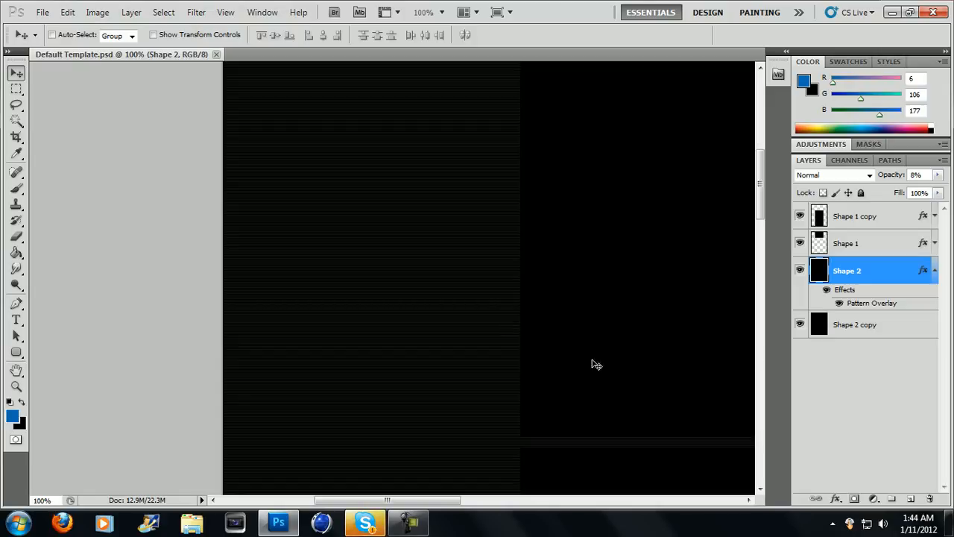
right_click(859, 276)
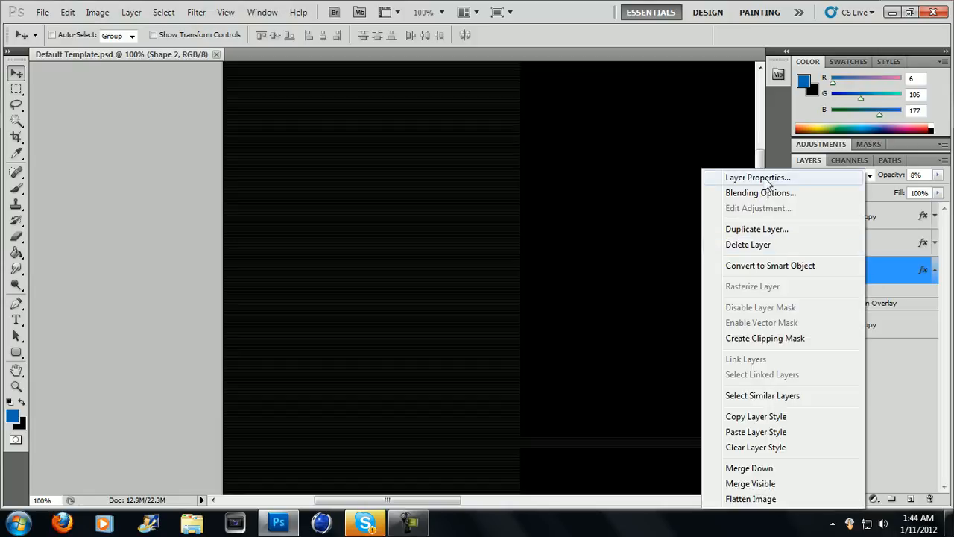
click(760, 245)
click(395, 207)
right_click(851, 275)
click(712, 245)
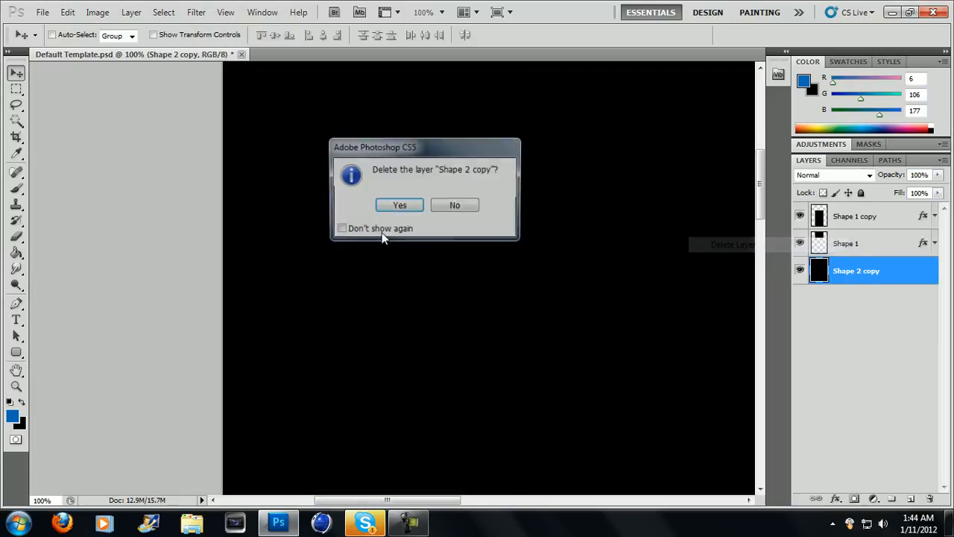
key(Return)
drag(435, 499, 471, 497)
scroll(544, 397, up, 5)
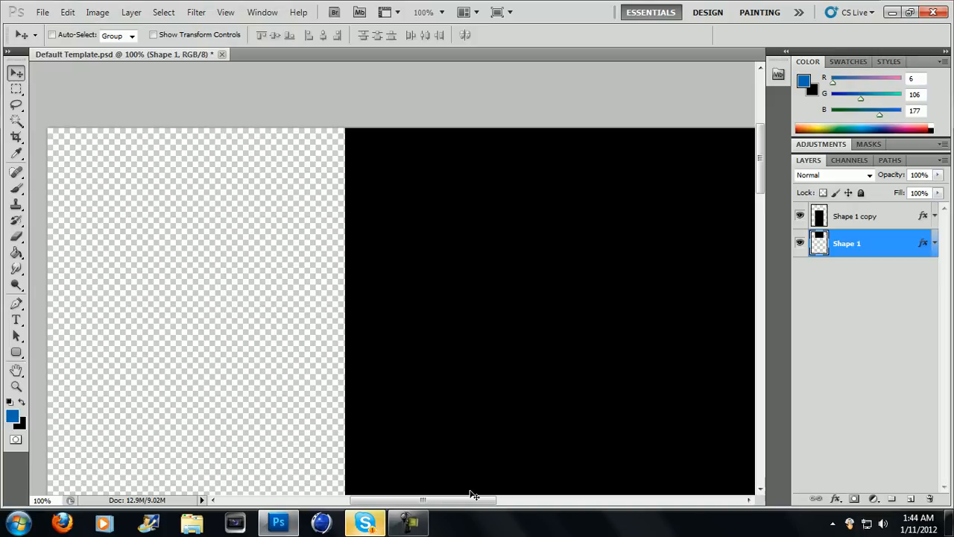
drag(450, 500, 622, 530)
scroll(471, 285, down, 4)
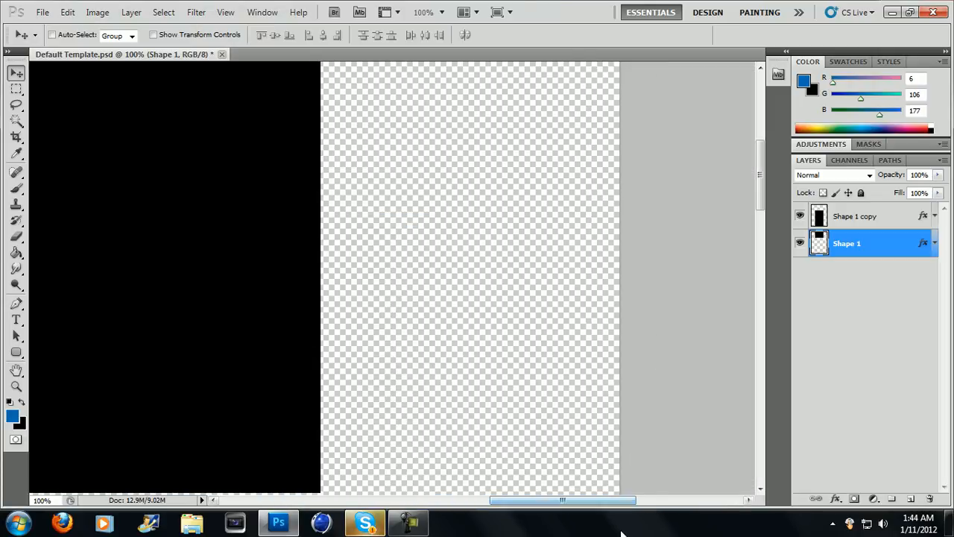
click(441, 498)
drag(441, 498, 478, 498)
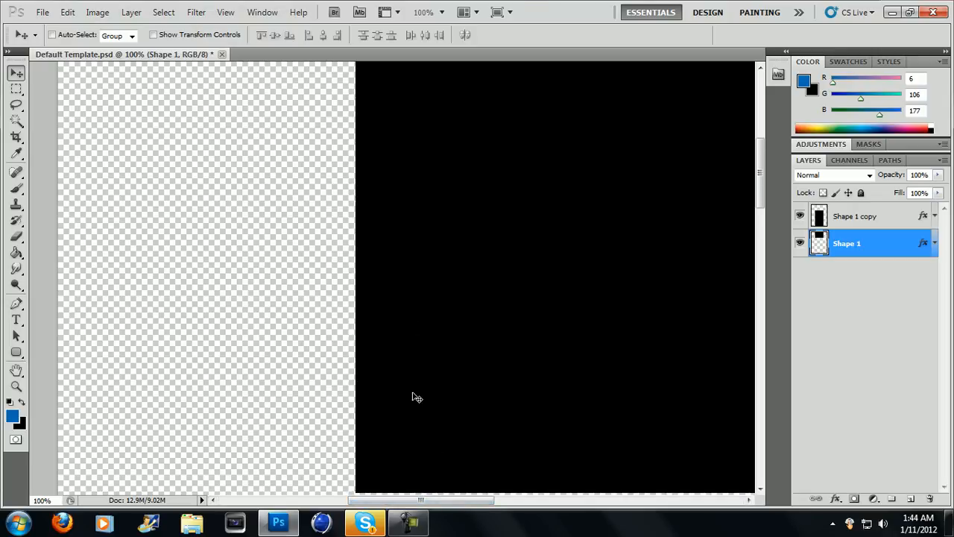
scroll(425, 335, up, 2)
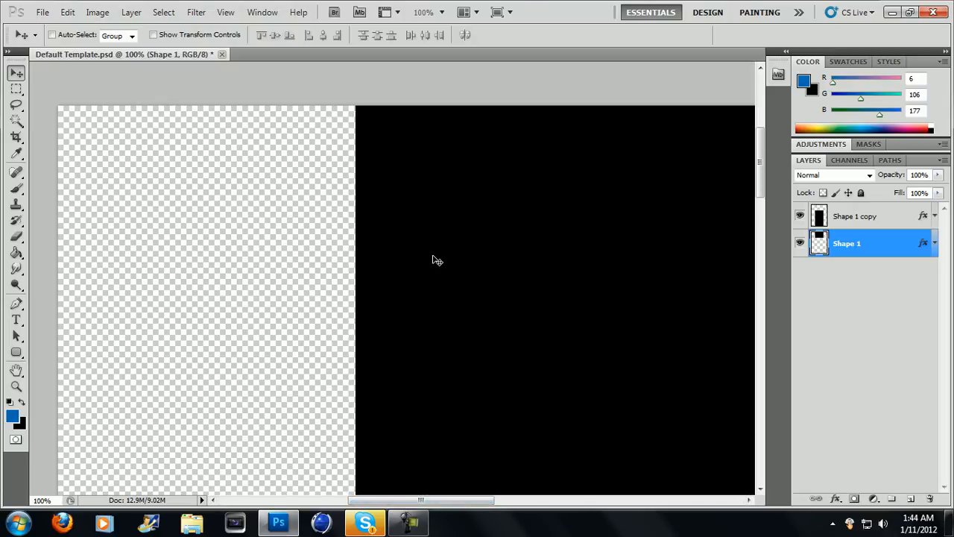
- Create a new document 2 pixels wide and 2 pixels high with a white background
click(50, 15)
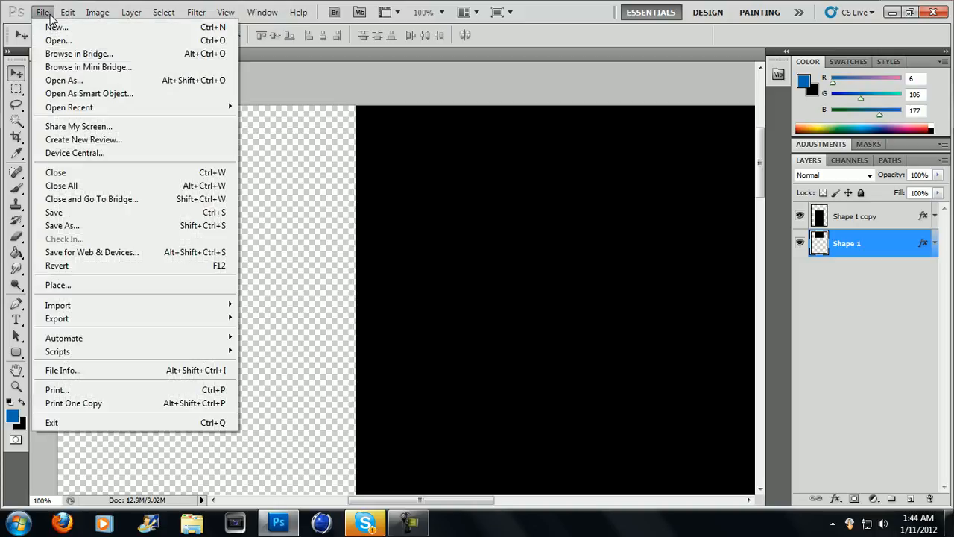
click(49, 18)
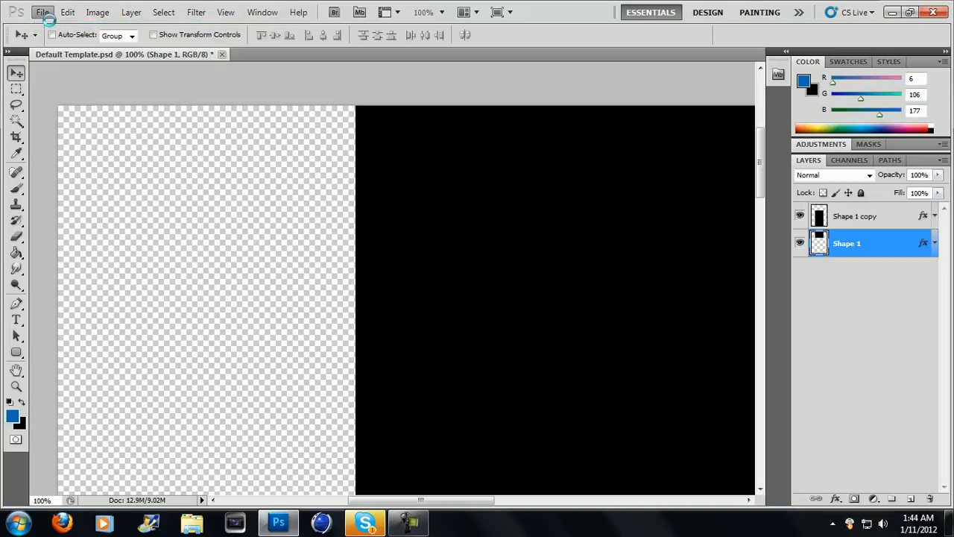
key(ctrl+n)
double_click(445, 184)
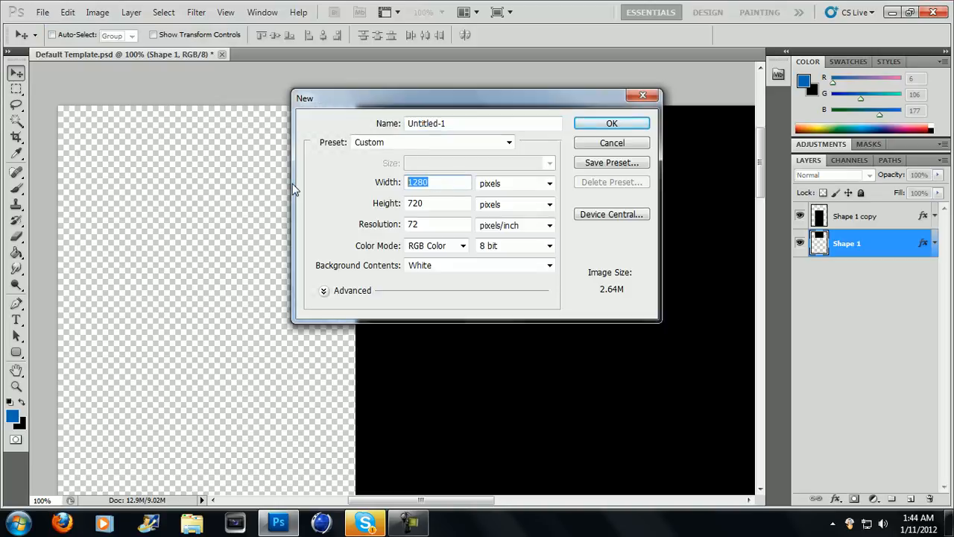
text(2)
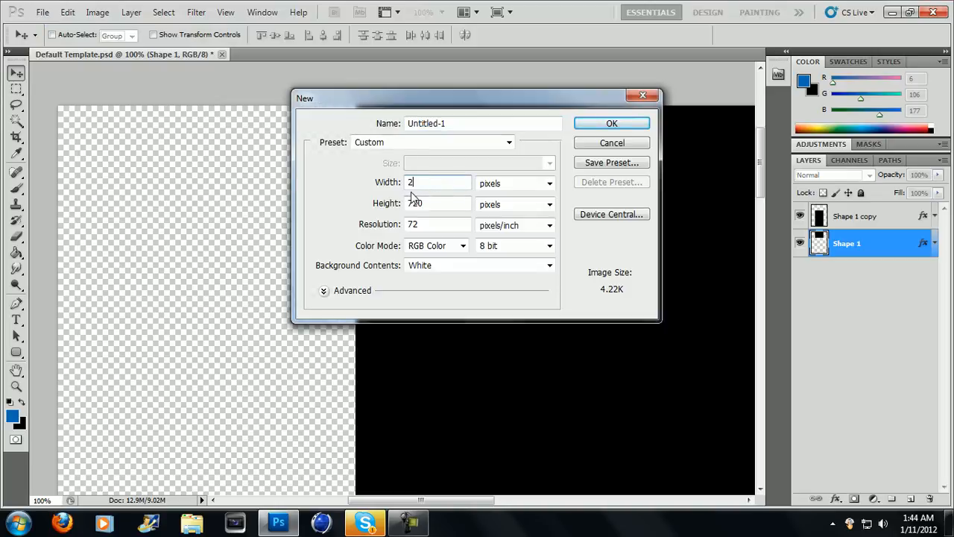
key(Tab)
text(2)
click(550, 270)
click(550, 276)
click(616, 124)
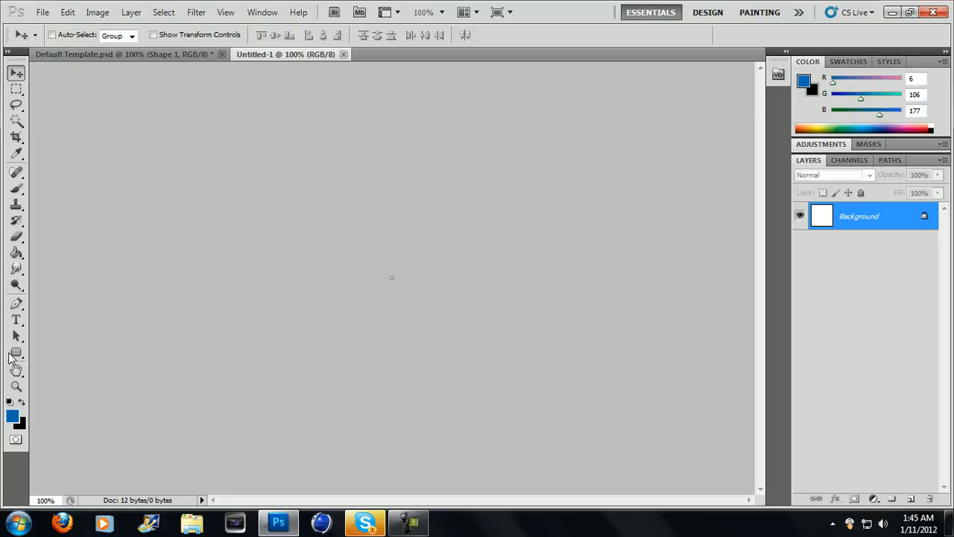
- Set the foreground colour to black (000000) for working on the enlarged 2 by 2 pixel canvas
click(16, 387)
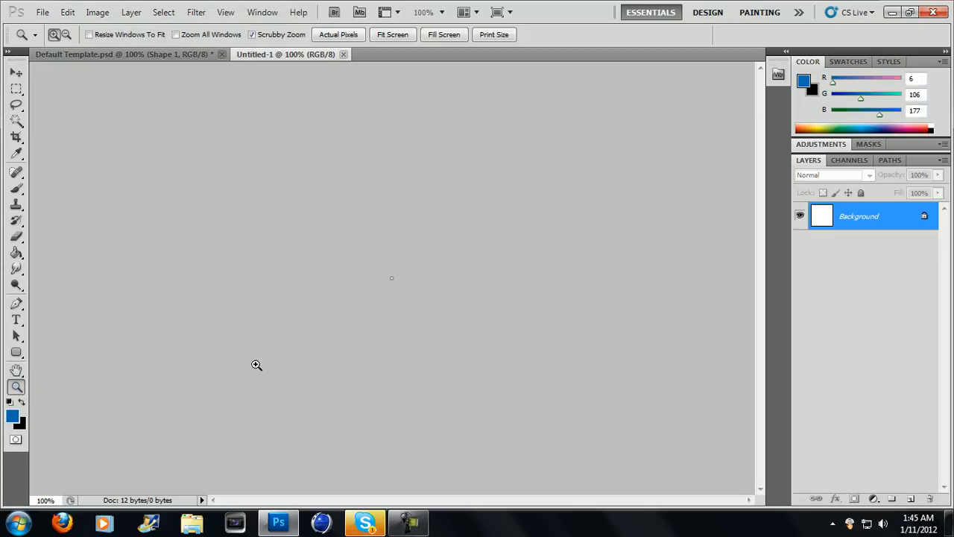
click(392, 289)
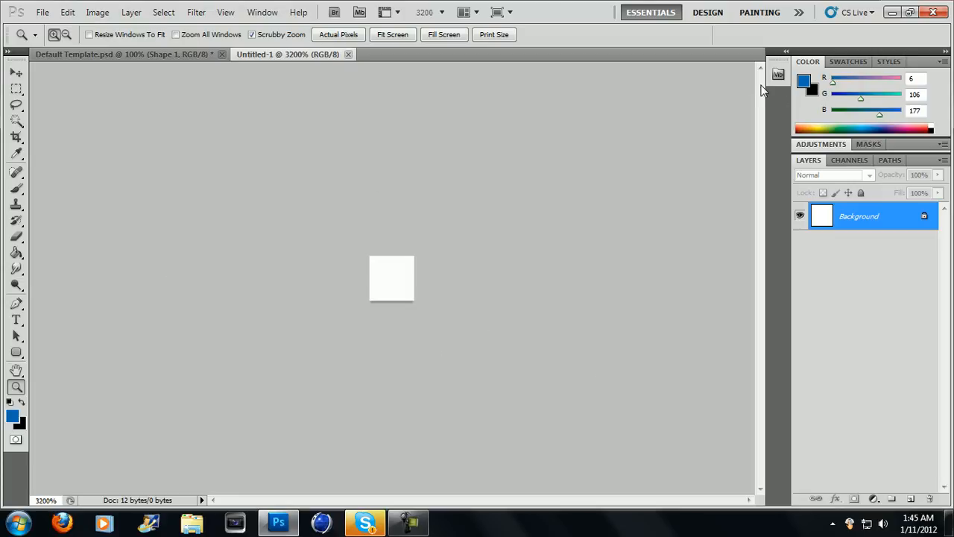
click(803, 84)
drag(503, 267, 661, 320)
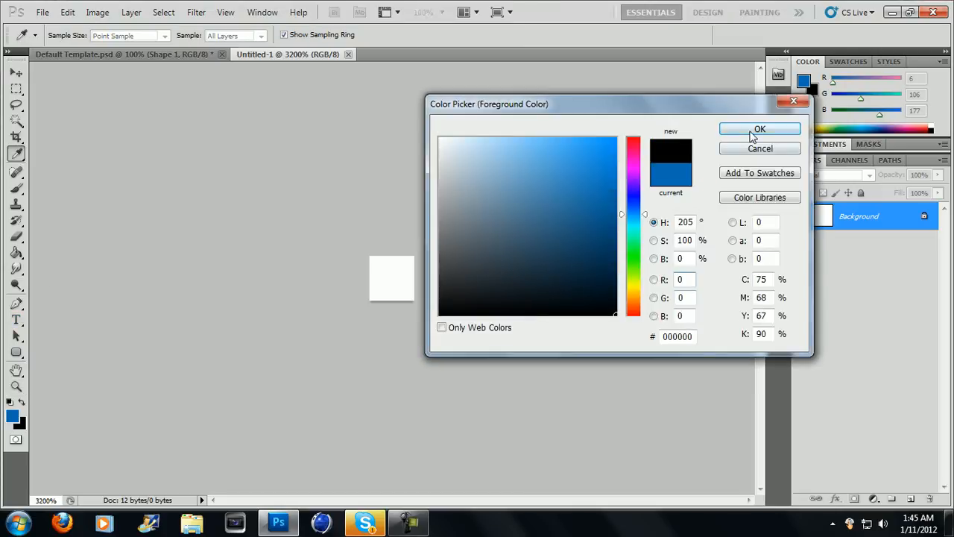
click(753, 134)
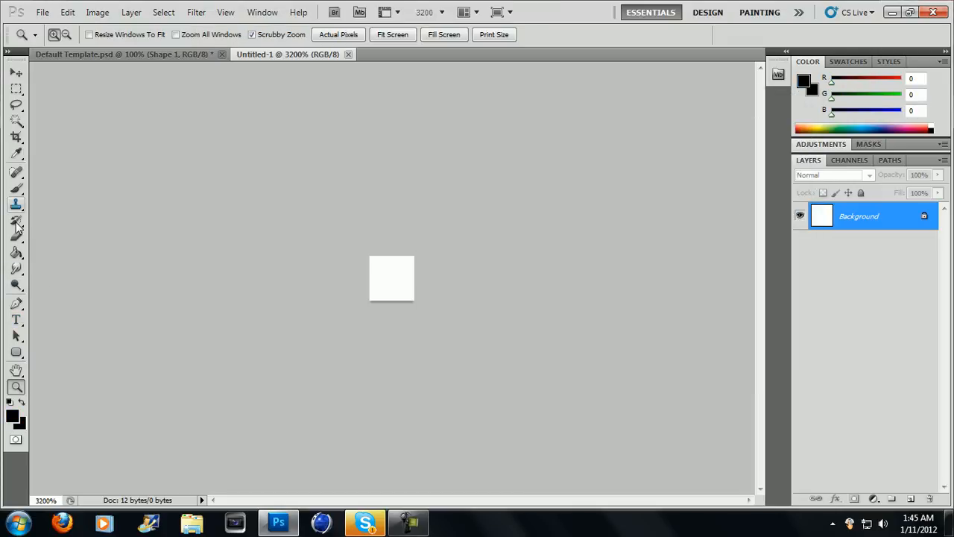
- Paint both pixels of the canvas's upper row black with the 1 px Pencil Tool
click(16, 190)
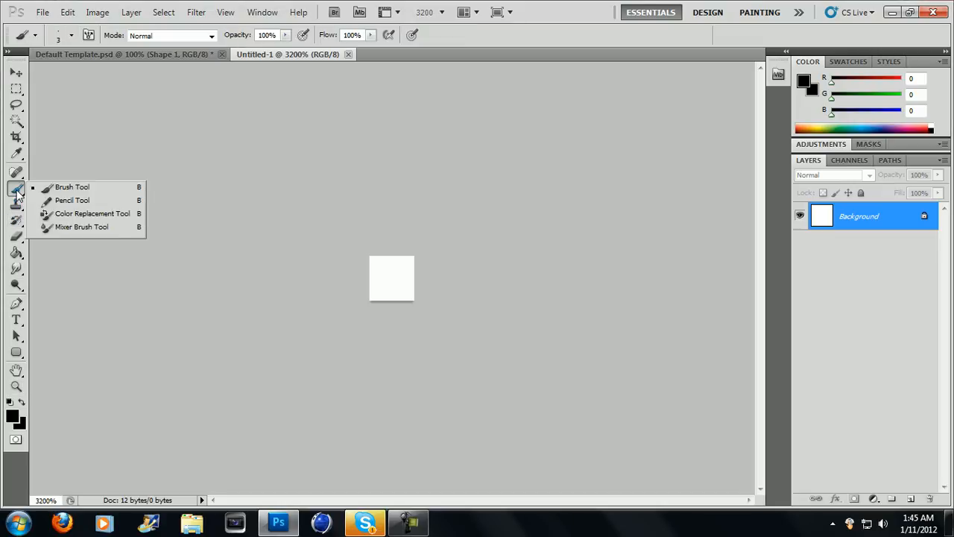
click(72, 201)
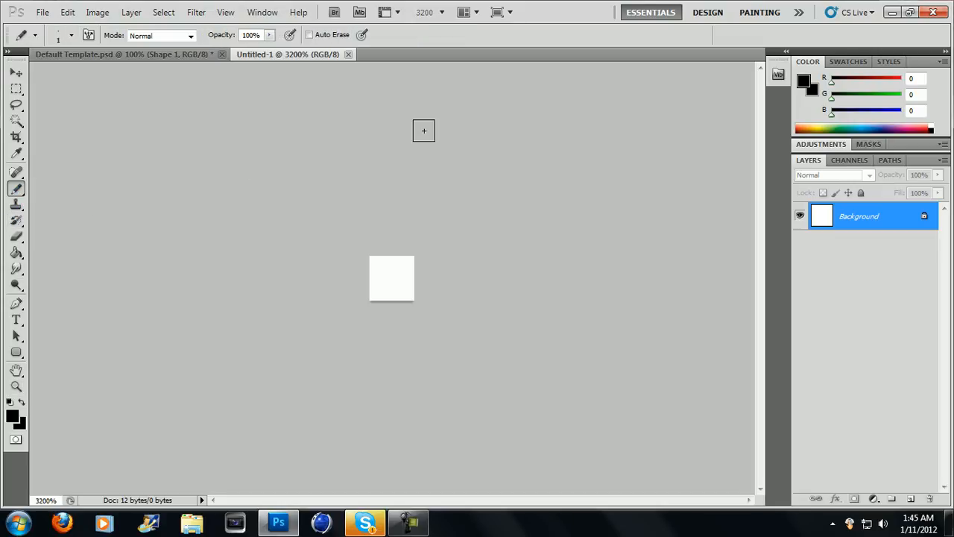
click(379, 266)
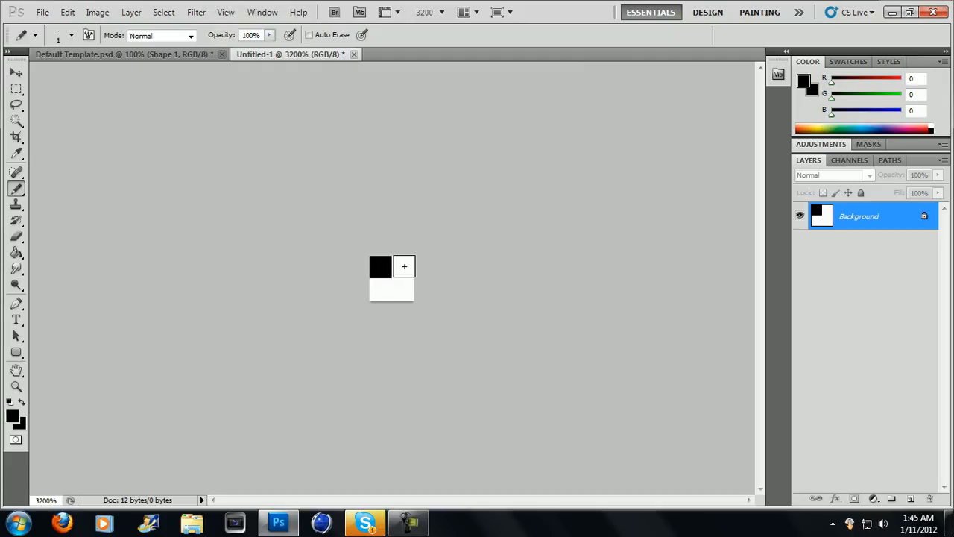
click(401, 266)
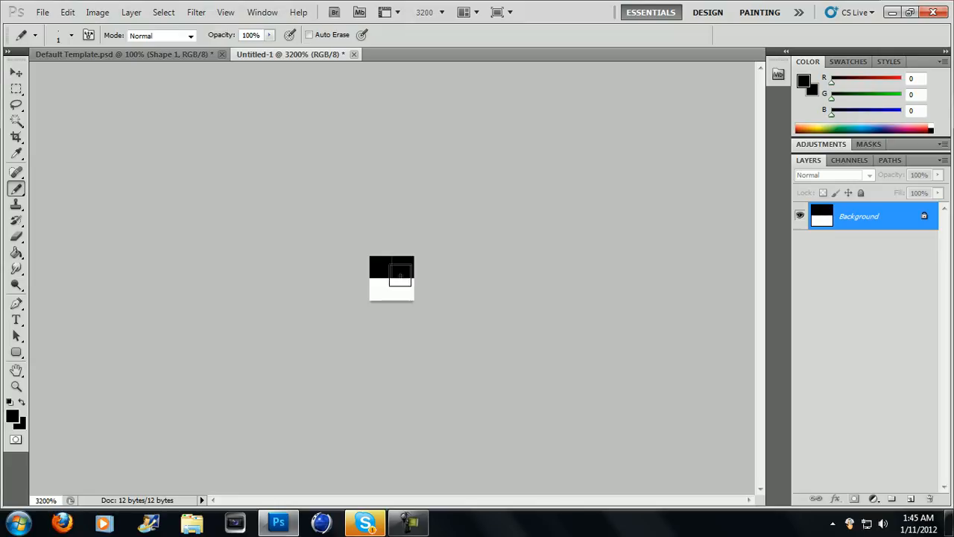
click(67, 12)
click(90, 40)
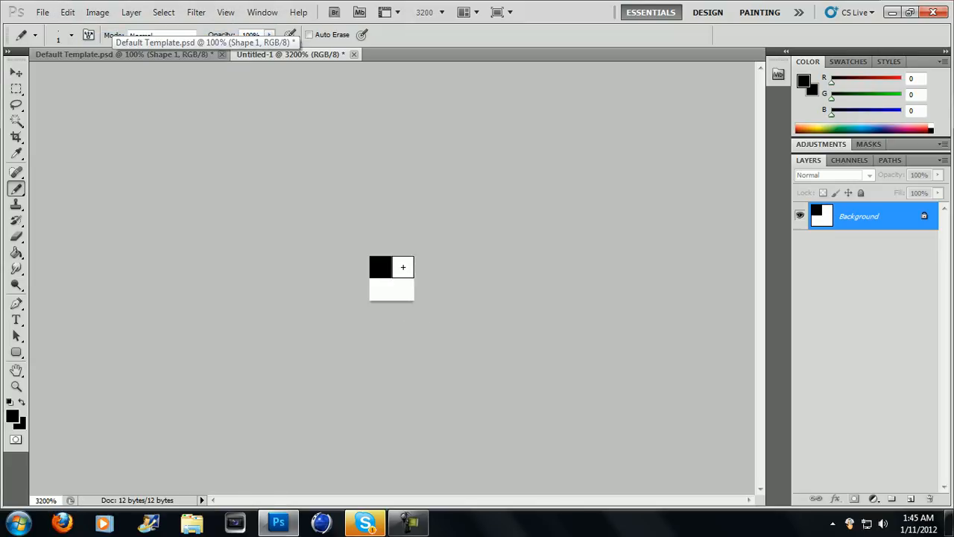
click(402, 266)
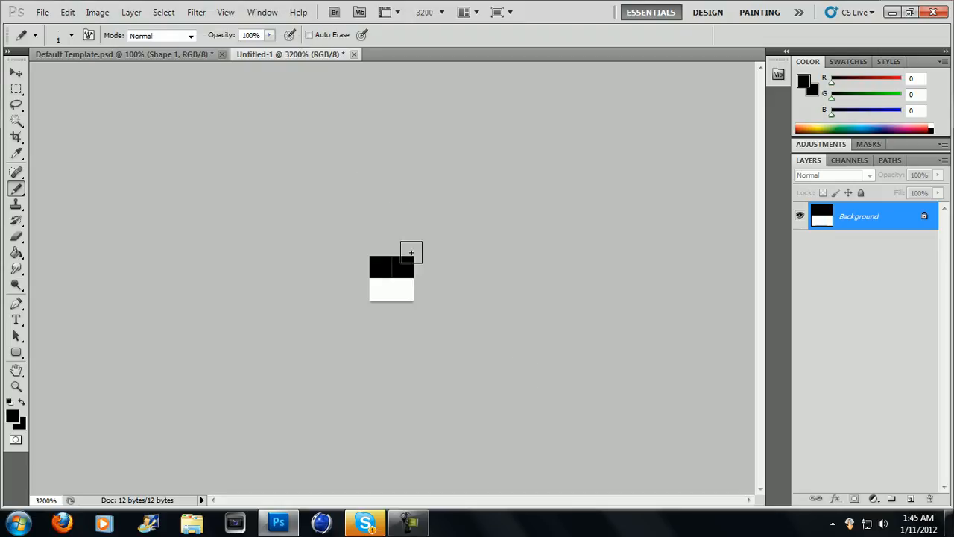
- Define the black-and-white canvas as a pattern named Pattern 4
click(69, 12)
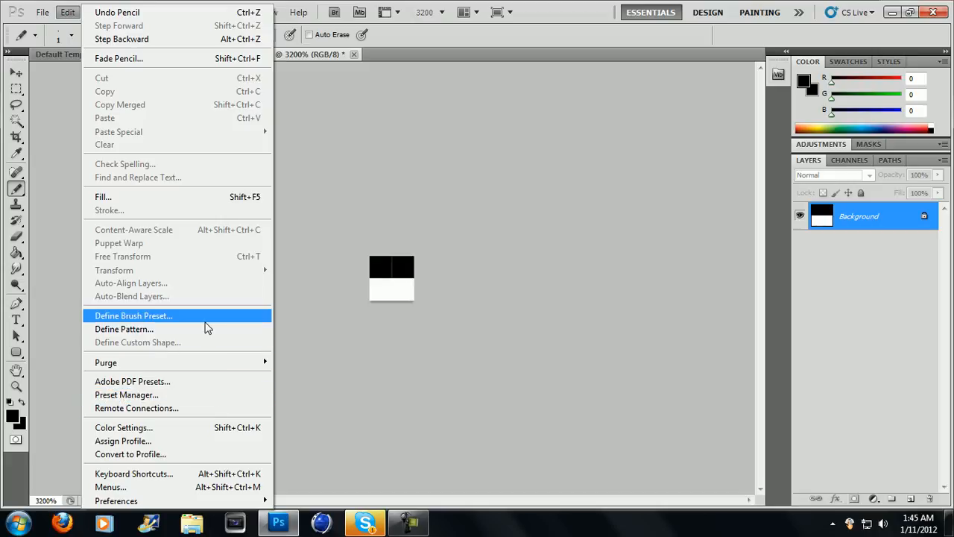
click(206, 337)
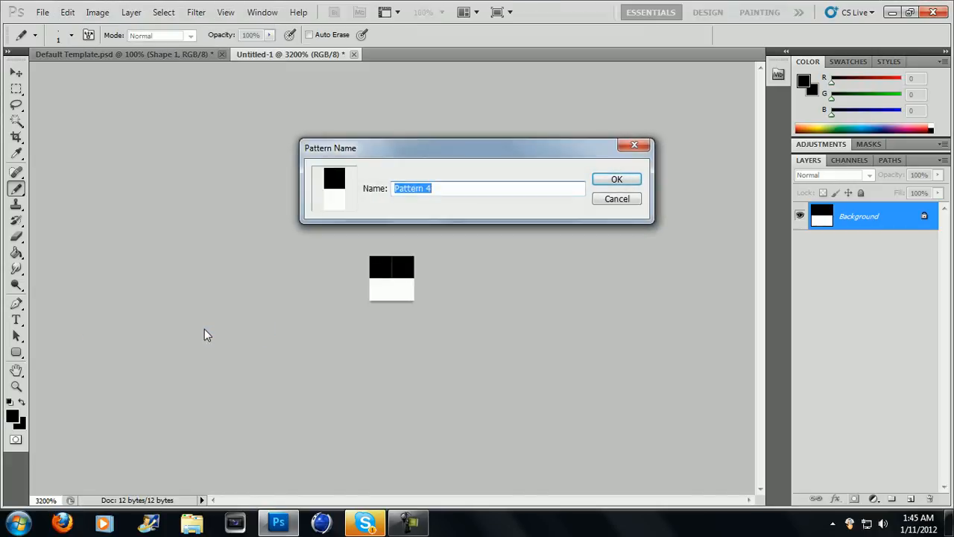
click(500, 191)
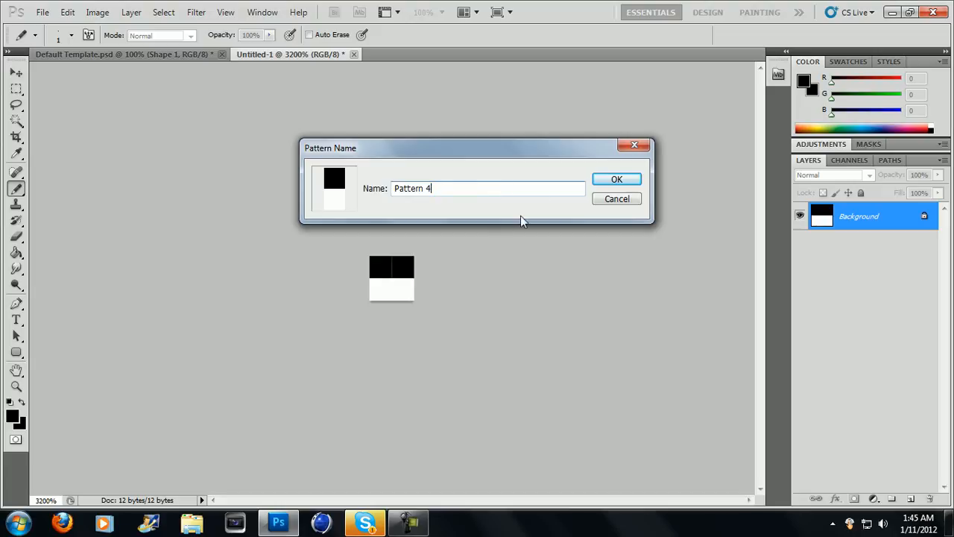
click(618, 181)
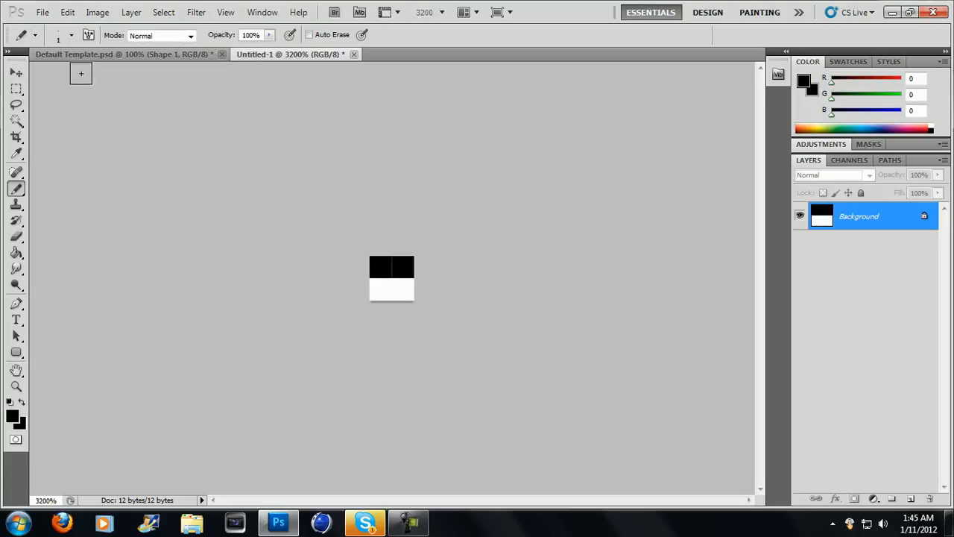
- Return to Default Template.psd and draw a black rectangle shape that extends slightly past all edges of the canvas
click(129, 55)
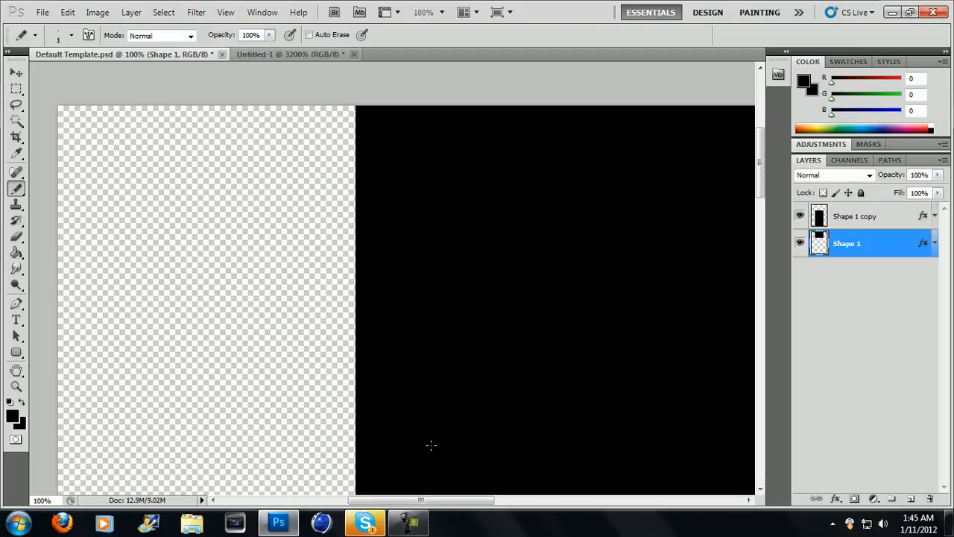
drag(423, 499, 427, 499)
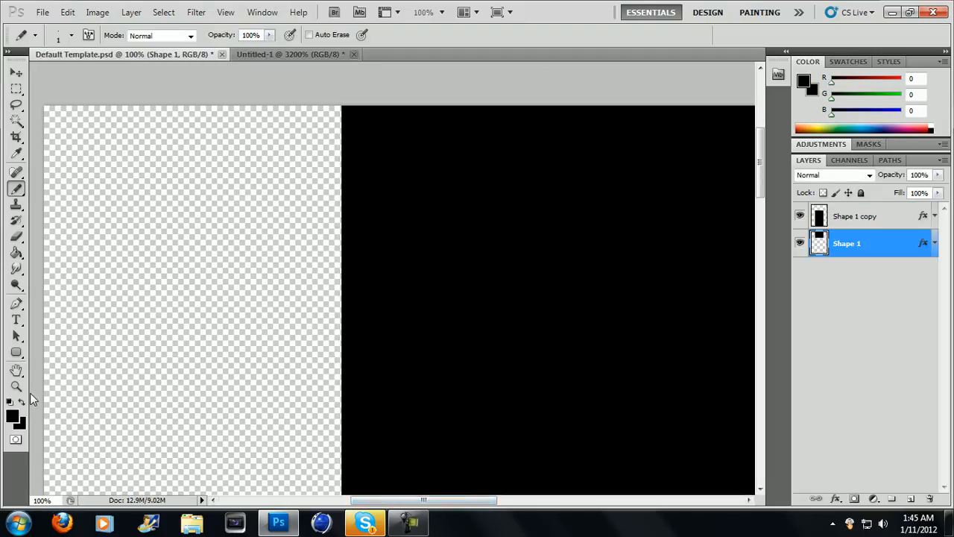
key(z)
right_click(143, 271)
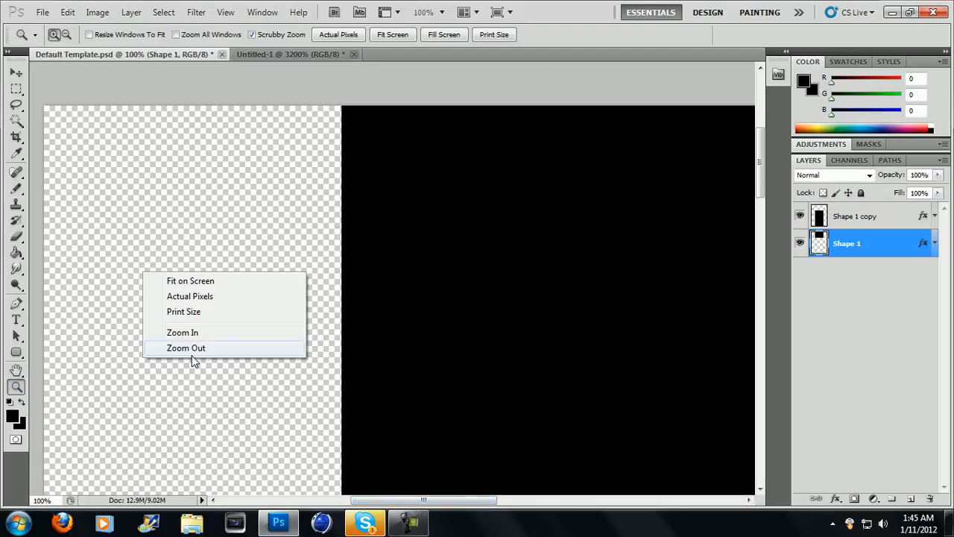
click(192, 355)
right_click(192, 320)
click(239, 399)
right_click(364, 277)
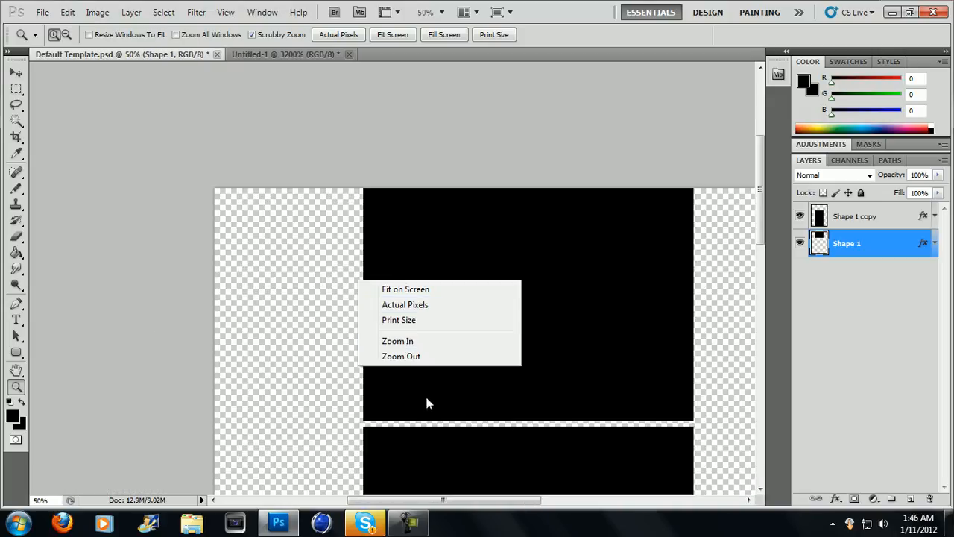
click(421, 358)
scroll(482, 365, down, 3)
scroll(481, 373, down, 2)
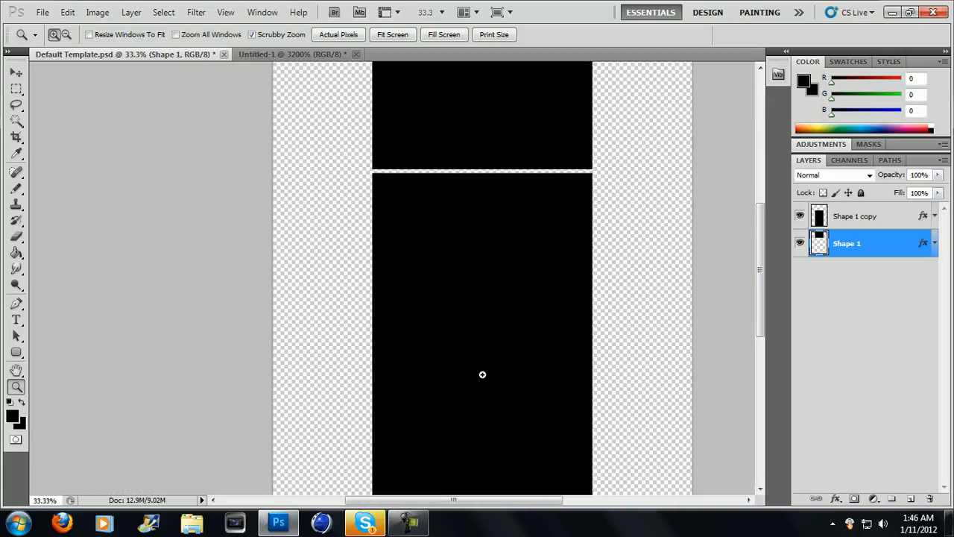
scroll(477, 372, up, 3)
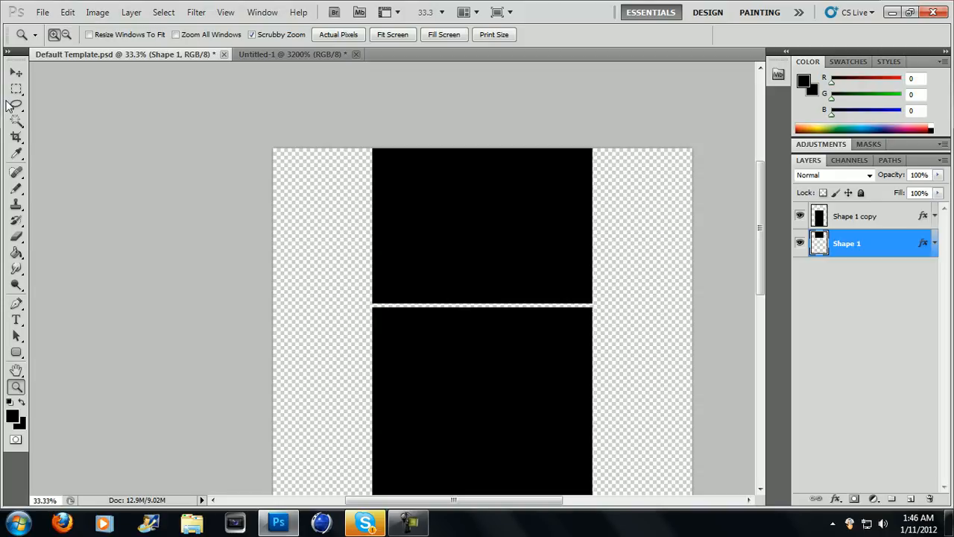
drag(16, 352, 68, 356)
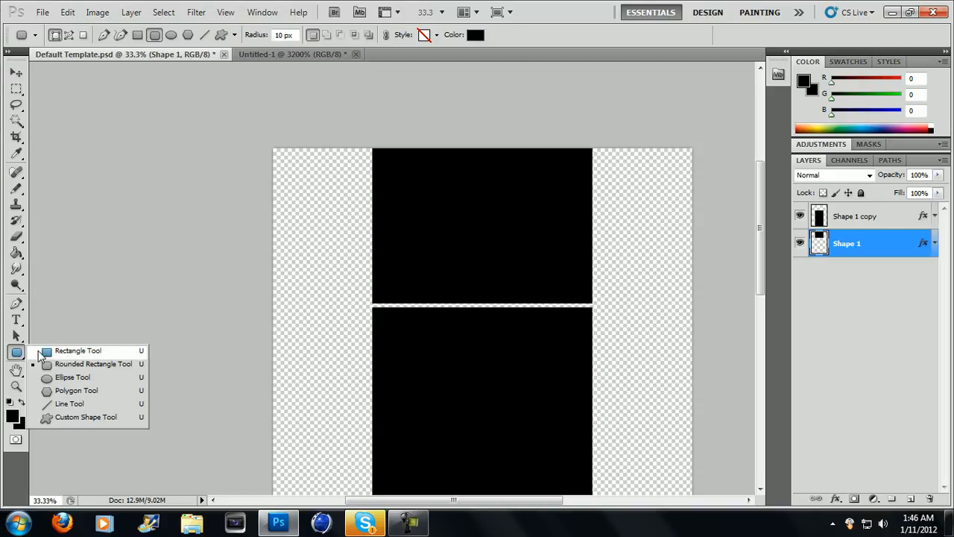
click(68, 354)
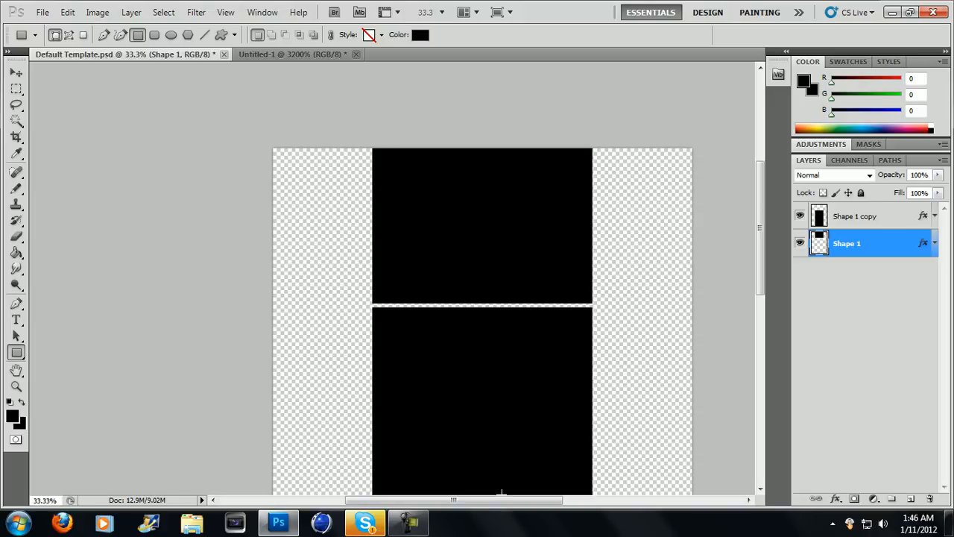
drag(518, 503, 528, 505)
mouse_move(229, 133)
mouse_down()
mouse_move(681, 416)
mouse_move(694, 534)
mouse_move(682, 383)
mouse_move(665, 366)
mouse_up()
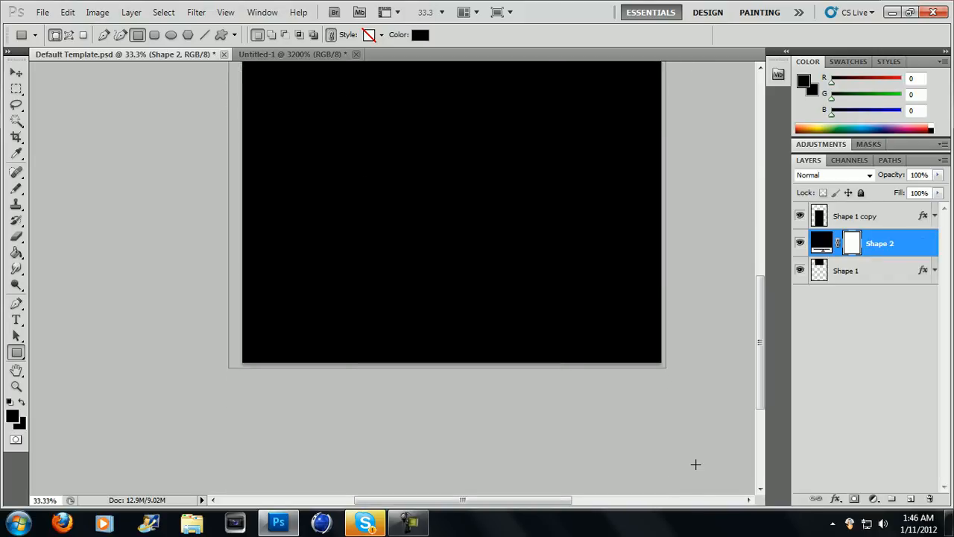
scroll(695, 462, up, 2)
- Duplicate the Shape 2 rectangle layer and stack both full-canvas rectangles below the Shape 1 layer
click(16, 73)
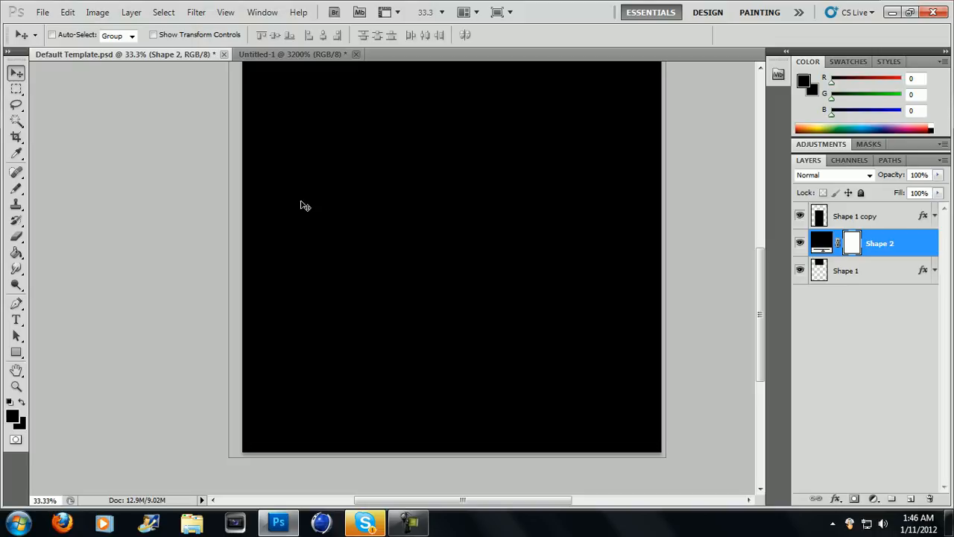
right_click(871, 251)
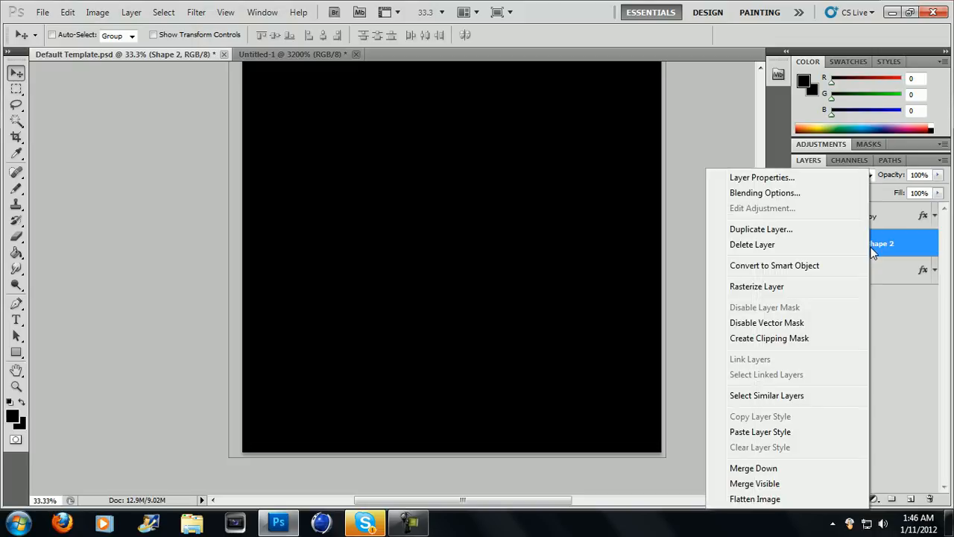
click(914, 348)
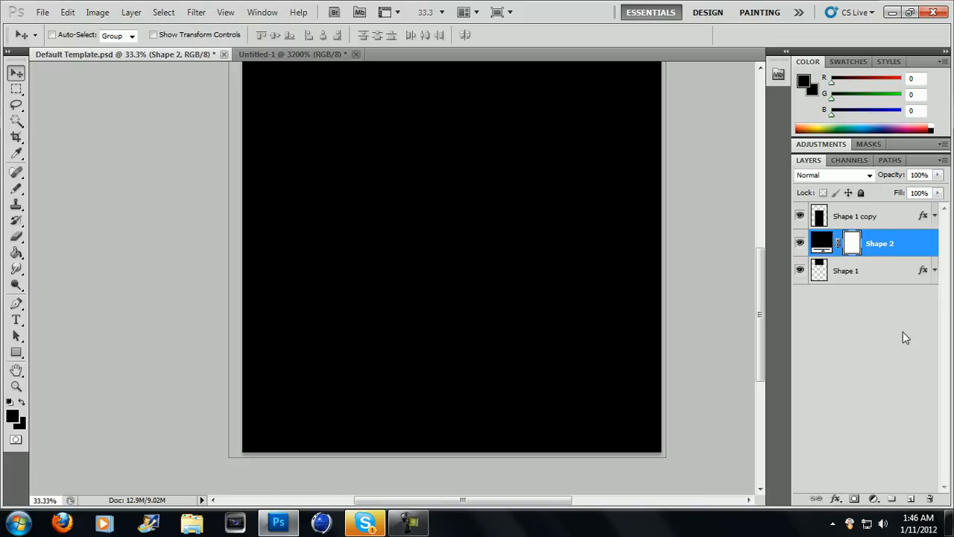
double_click(874, 246)
drag(874, 248, 874, 251)
ctrl+click(874, 253)
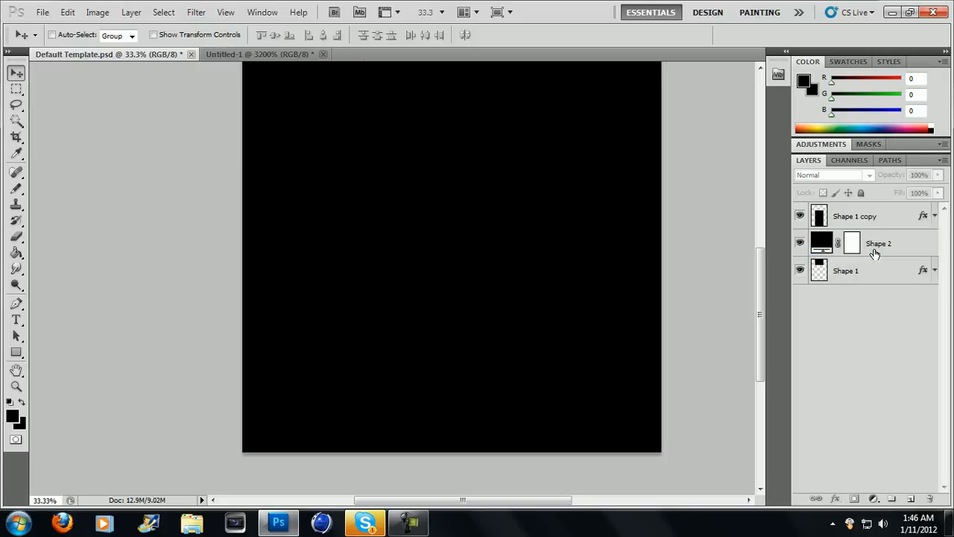
click(874, 248)
mouse_move(874, 250)
mouse_down()
mouse_move(865, 290)
mouse_move(874, 240)
mouse_up()
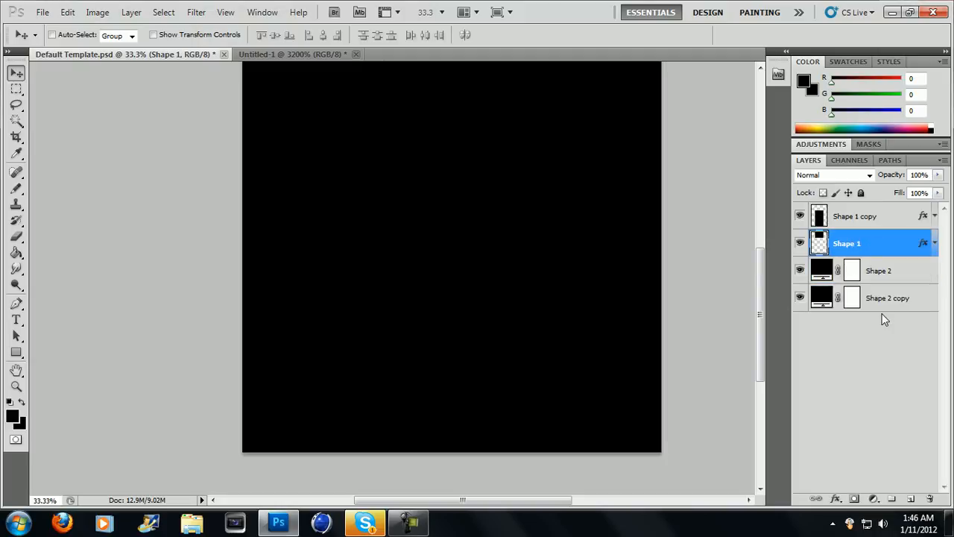
- Add a Pattern Overlay to the Shape 2 layer, using the horizontal-line pattern with white above black
click(884, 282)
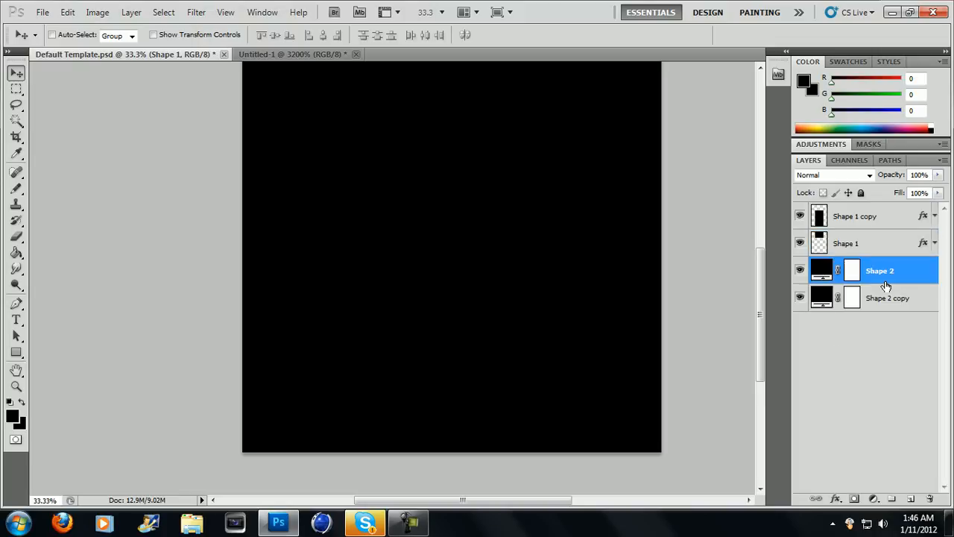
right_click(883, 276)
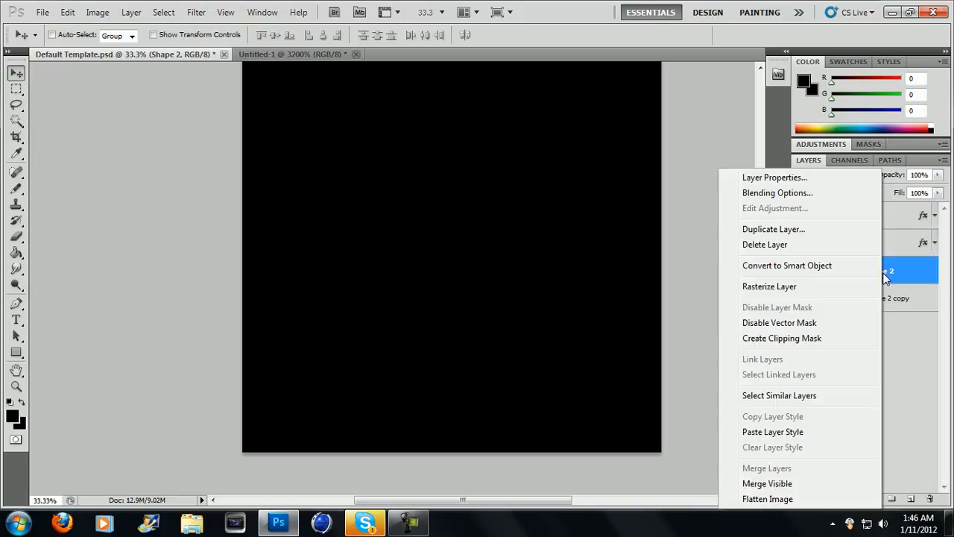
click(785, 194)
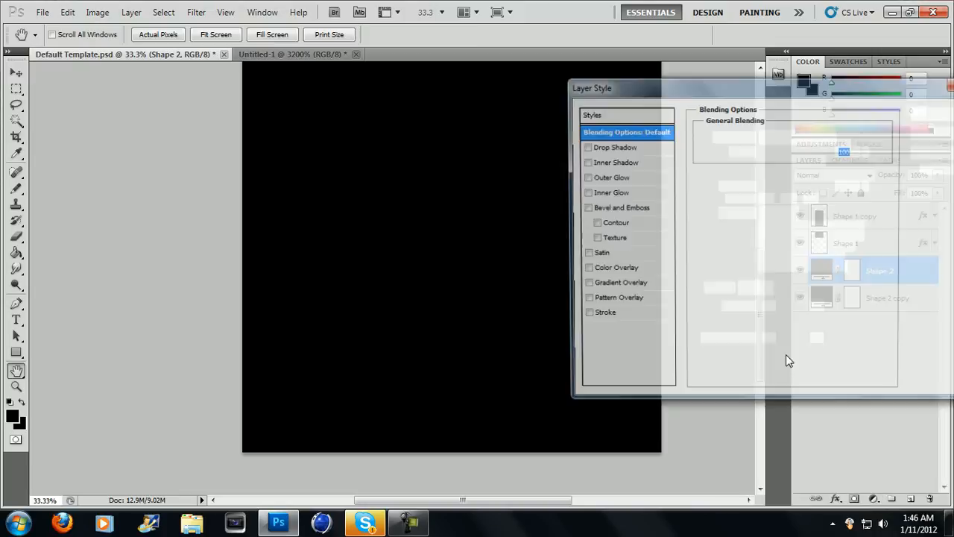
click(598, 305)
click(795, 199)
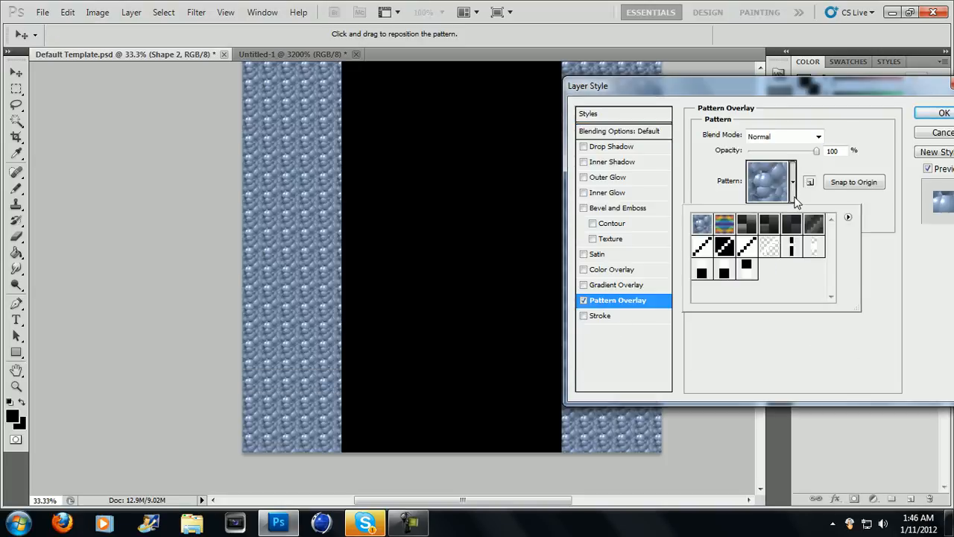
click(724, 279)
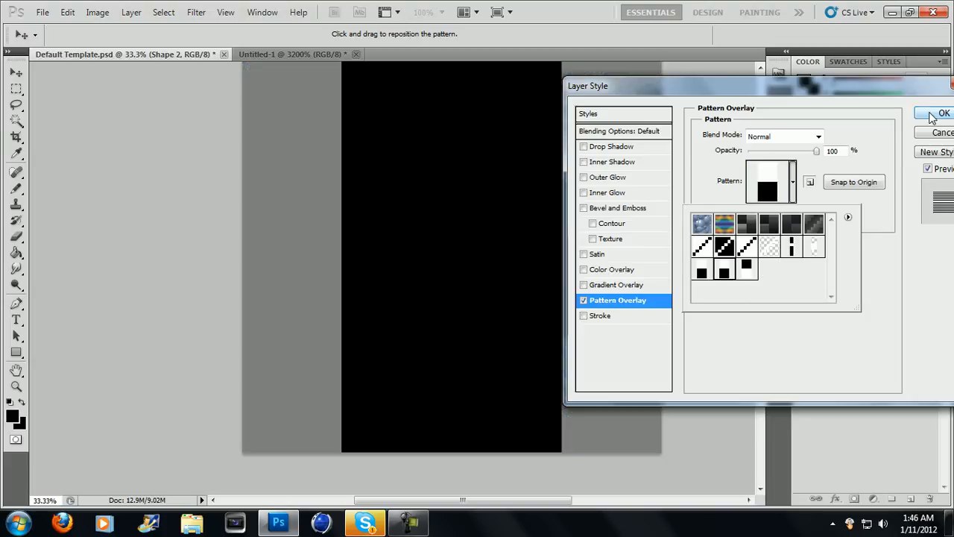
click(932, 117)
click(932, 117)
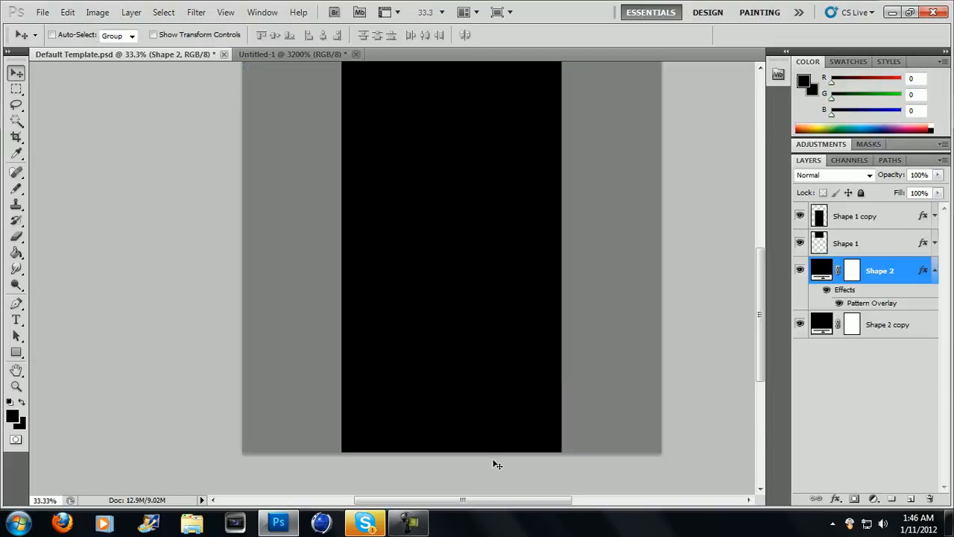
- Lower the Shape 2 layer's opacity to 8% while viewing the line pattern at 100%, and collapse its effects list
mouse_move(520, 504)
mouse_down()
mouse_move(535, 504)
mouse_move(526, 504)
mouse_up()
click(16, 385)
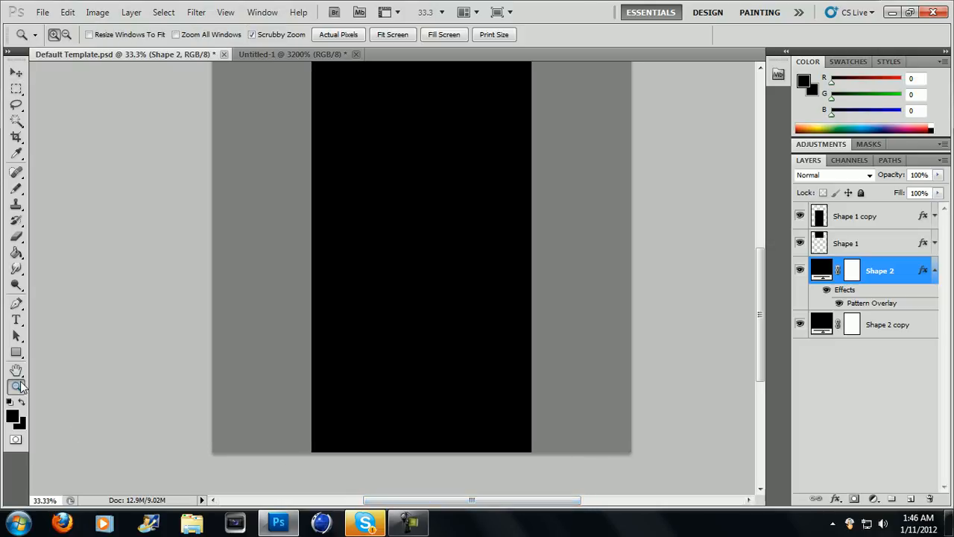
click(350, 289)
click(328, 315)
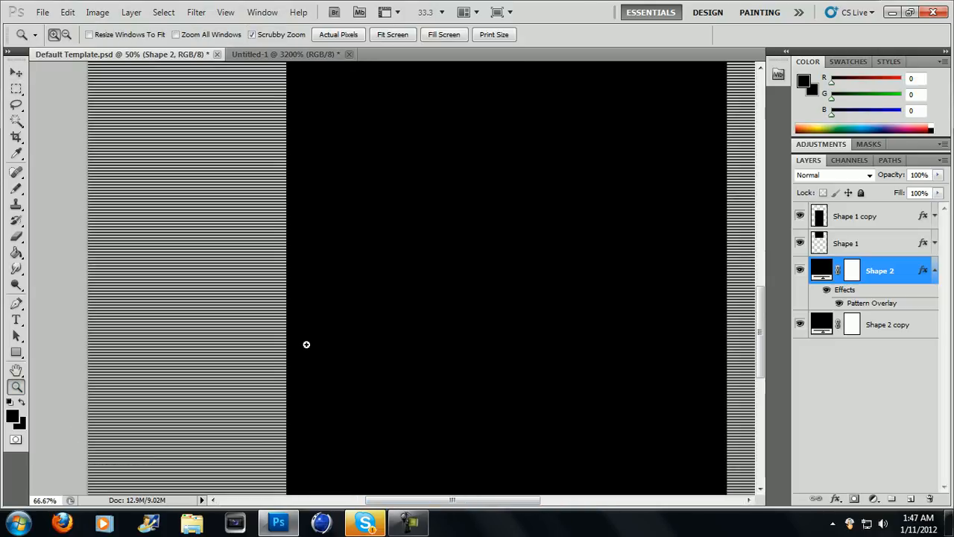
click(309, 341)
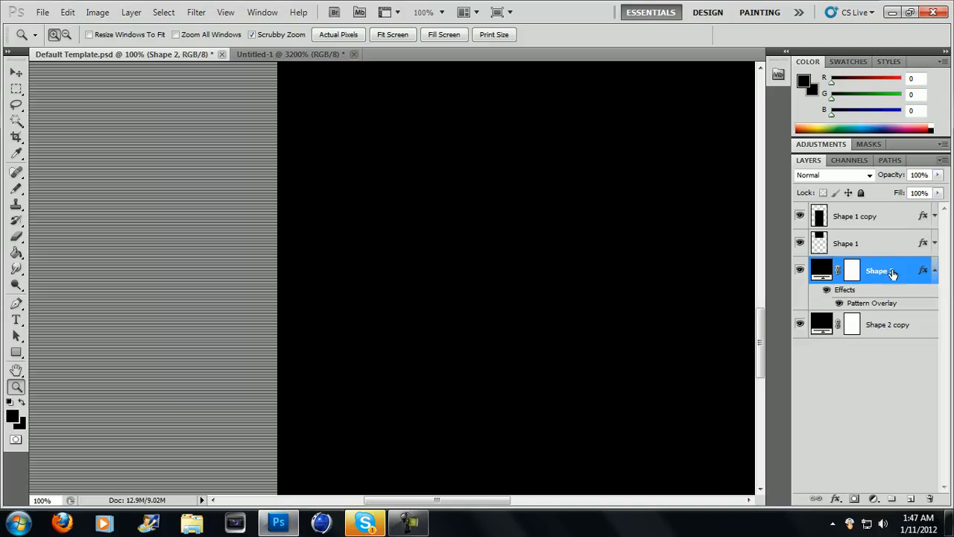
click(938, 176)
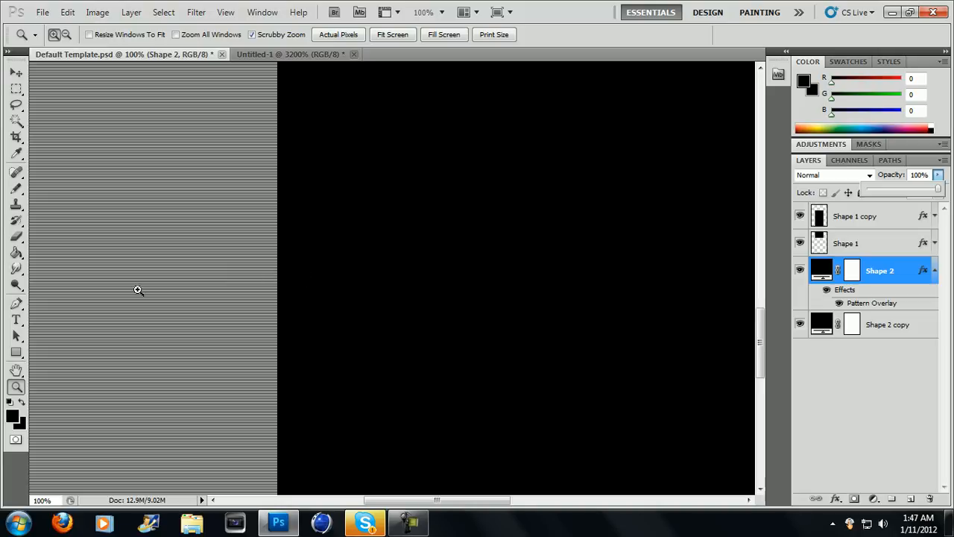
drag(940, 193, 875, 192)
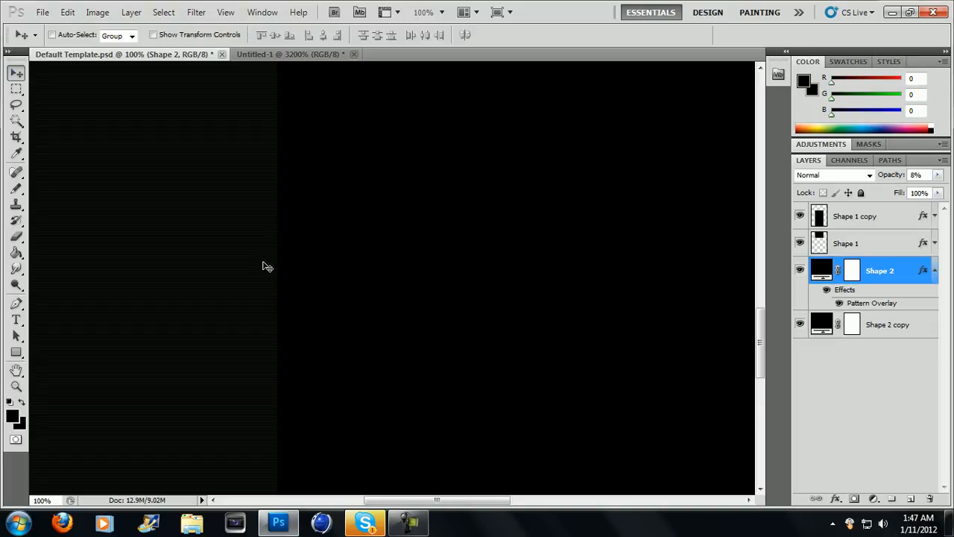
scroll(268, 281, up, 5)
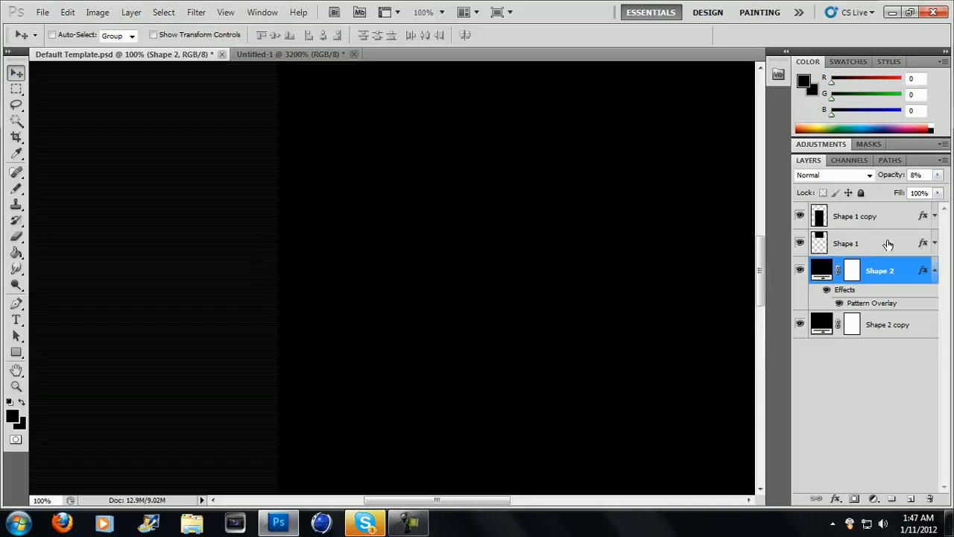
click(933, 273)
- Inspect the faint scanline background on both sides of the content boxes up to the canvas's upper edge
scroll(298, 272, up, 3)
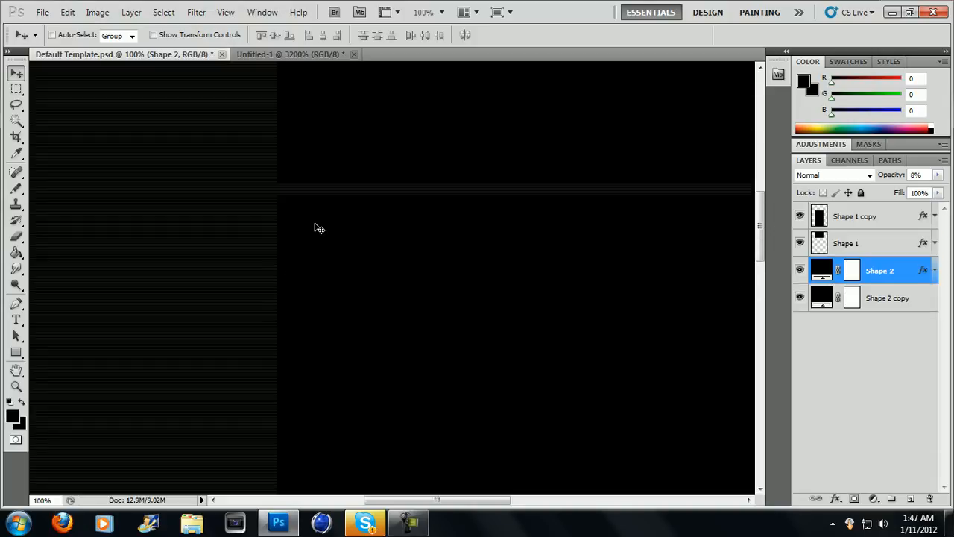
scroll(202, 186, up, 4)
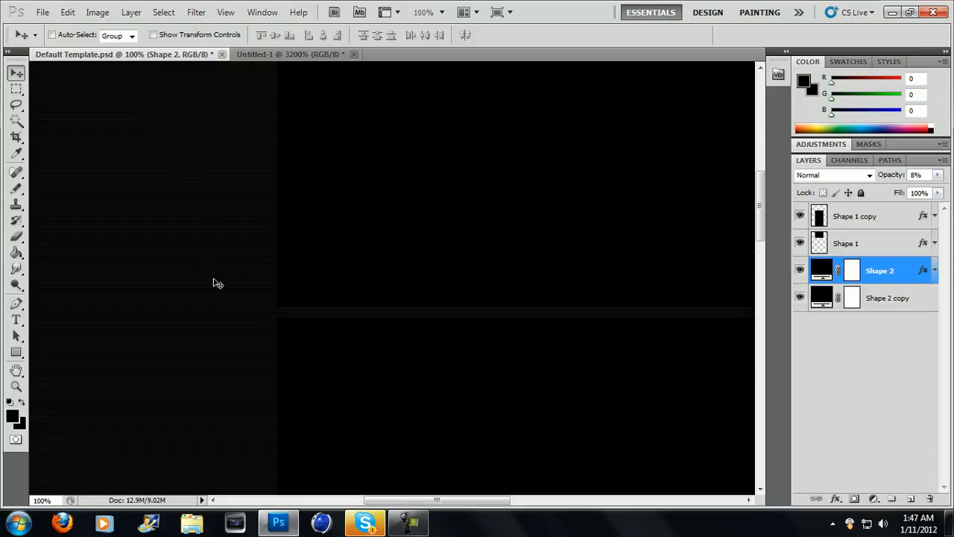
scroll(240, 370, up, 3)
scroll(270, 354, down, 2)
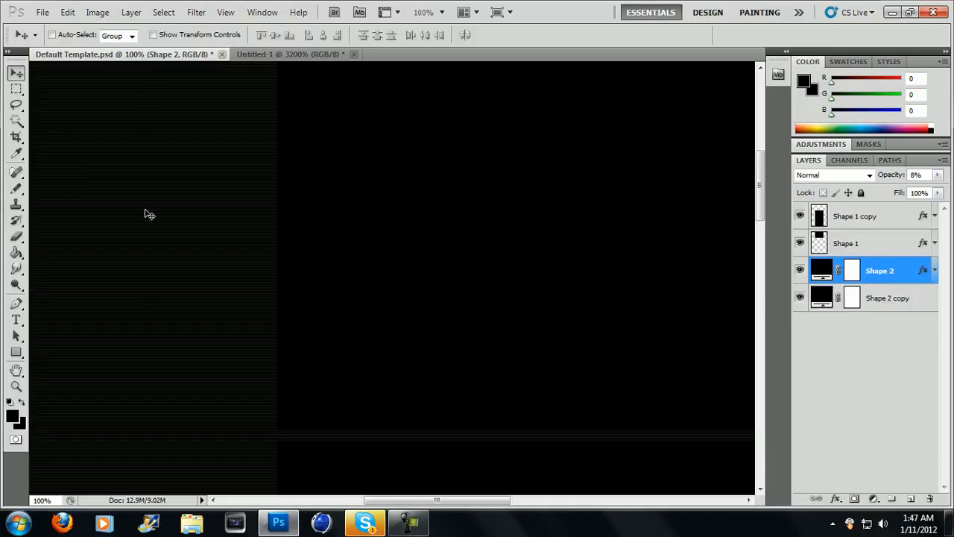
drag(439, 499, 544, 499)
scroll(563, 285, up, 1)
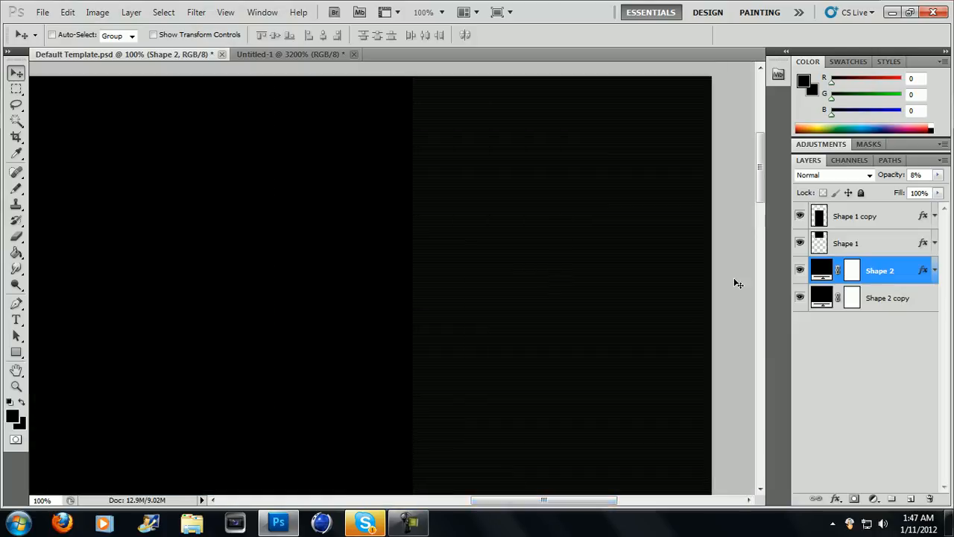
click(409, 523)
click(885, 467)
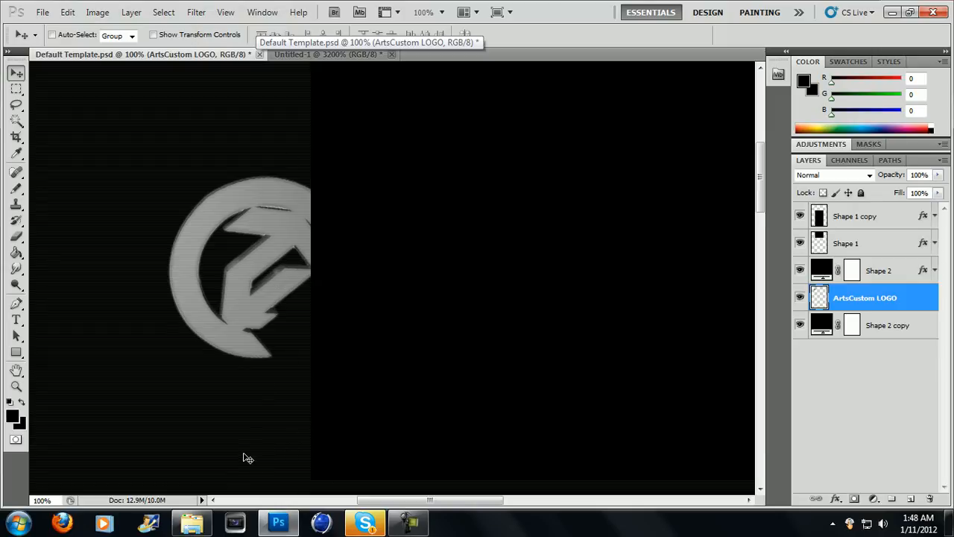
- Switch to Windows Explorer and open the Textures folder within A Desktop in the Documents library
click(191, 523)
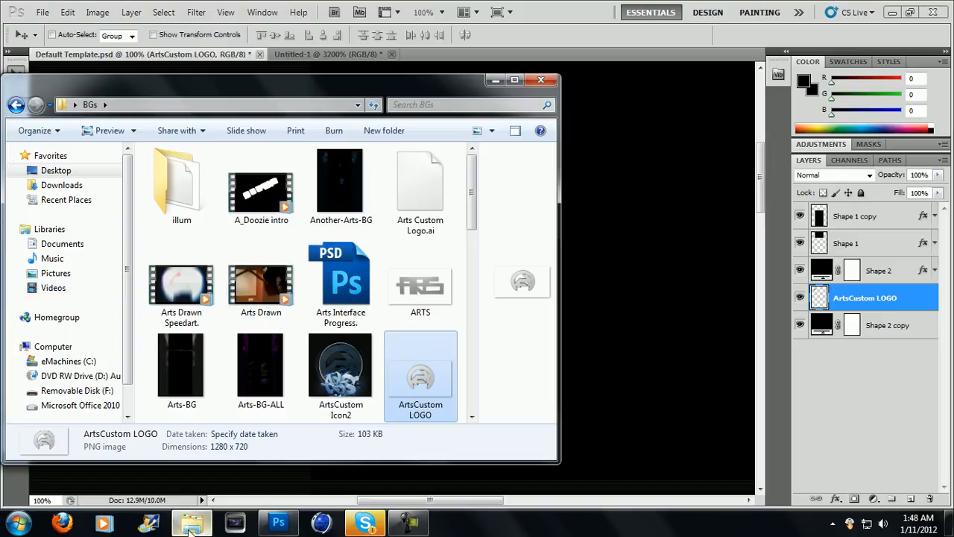
click(60, 243)
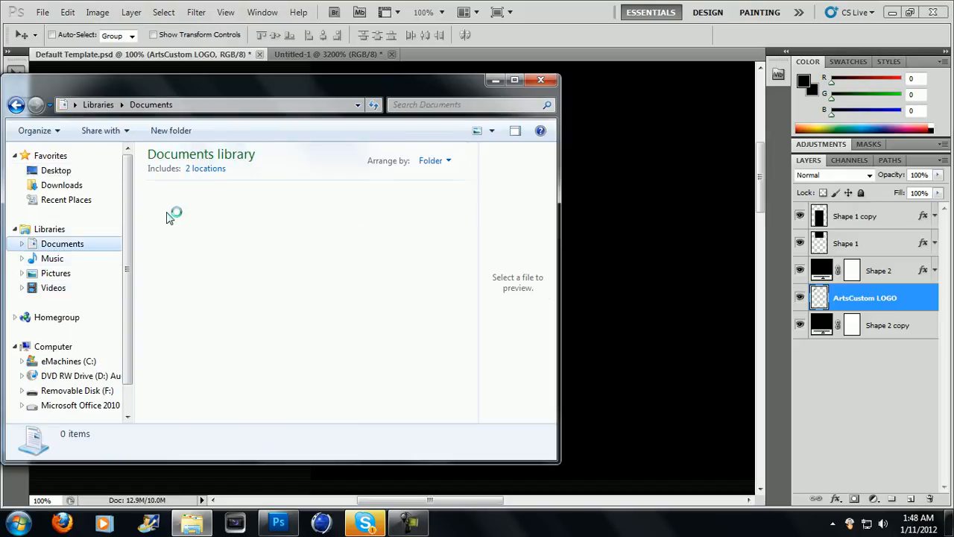
click(192, 236)
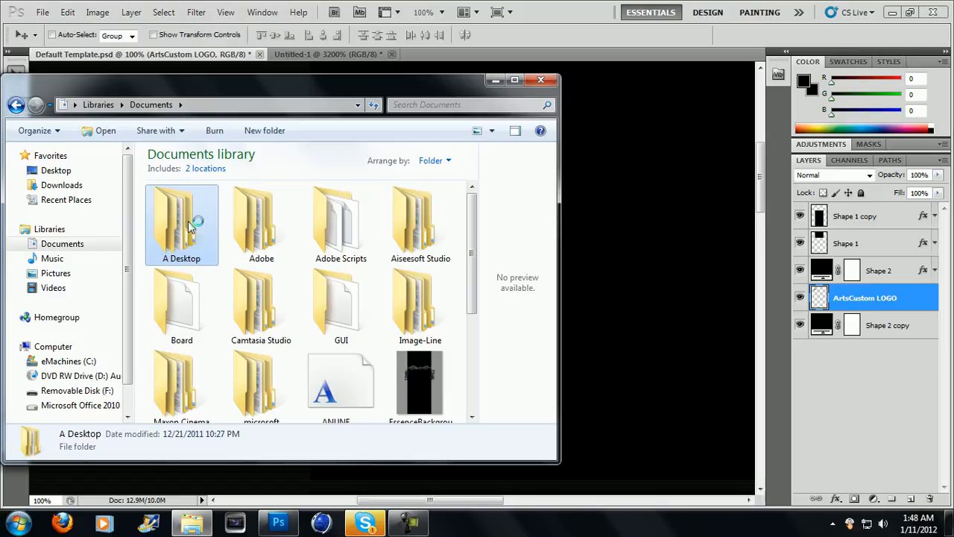
double_click(188, 220)
click(348, 261)
double_click(348, 260)
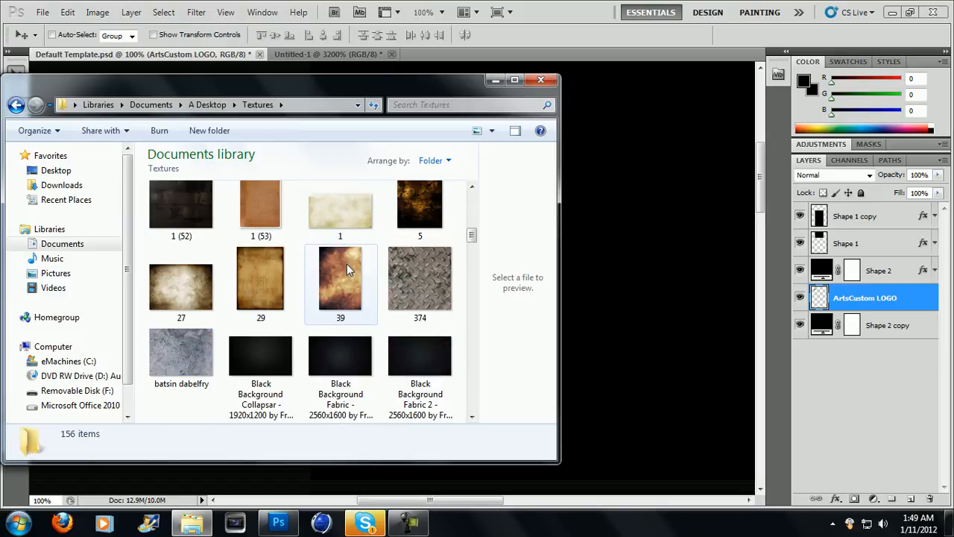
- Find the Black Ice texture in the Textures folder and place it in the Default Template document above the logo layer
scroll(346, 264, down, 3)
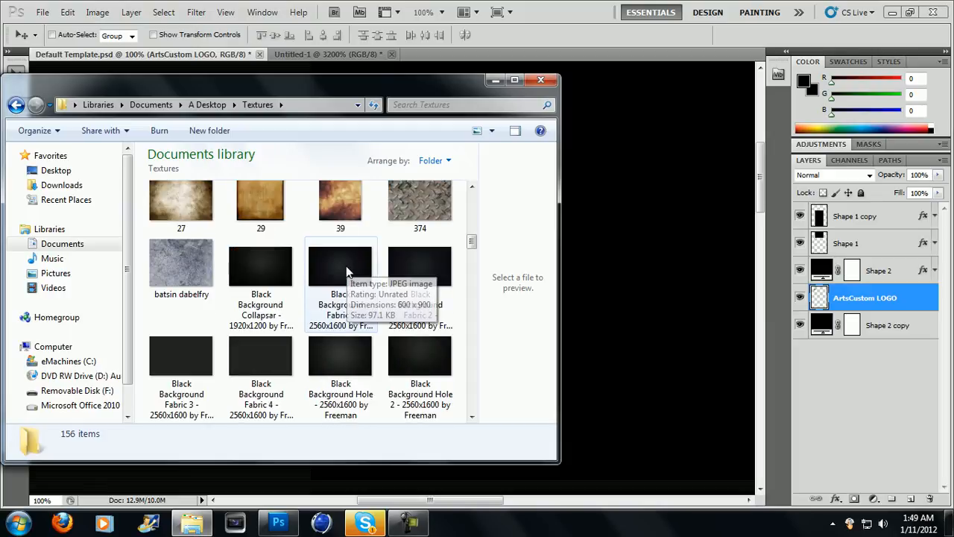
scroll(346, 267, down, 6)
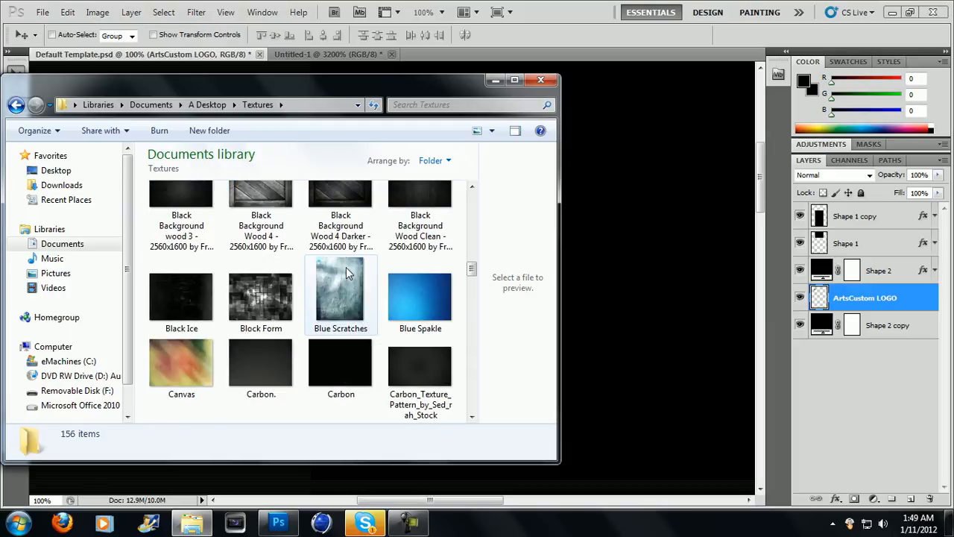
click(188, 312)
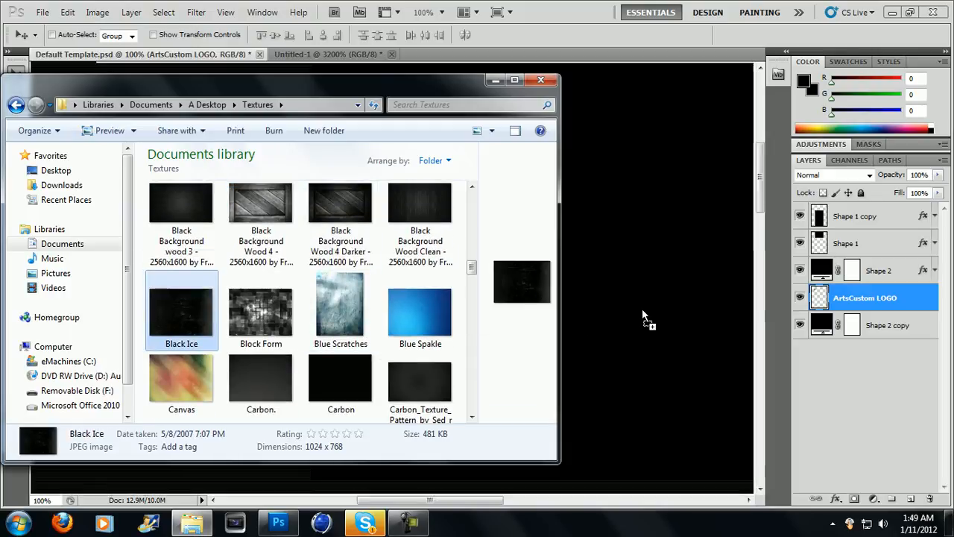
click(641, 308)
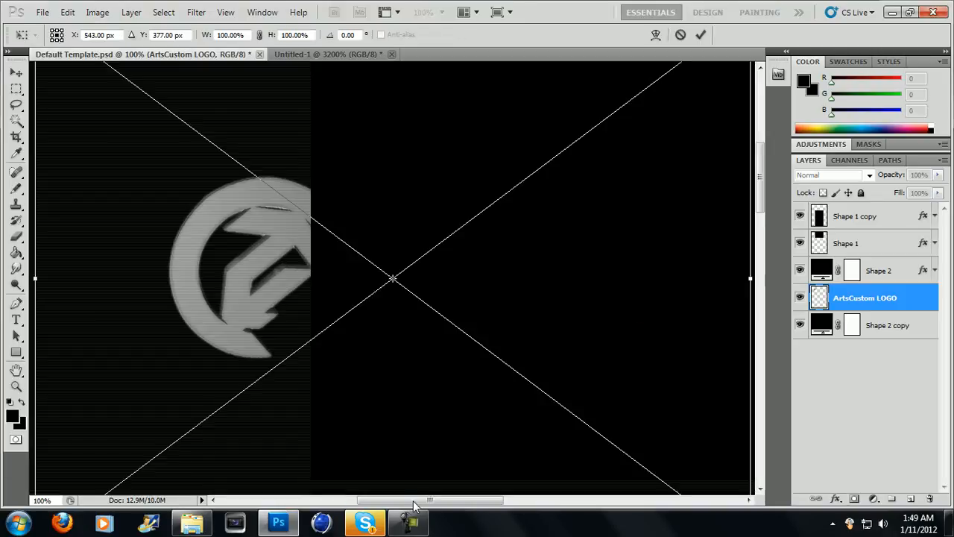
- Scale the placed Black Ice texture down proportionally to about 34% of its original size
drag(415, 501, 456, 505)
scroll(533, 422, down, 6)
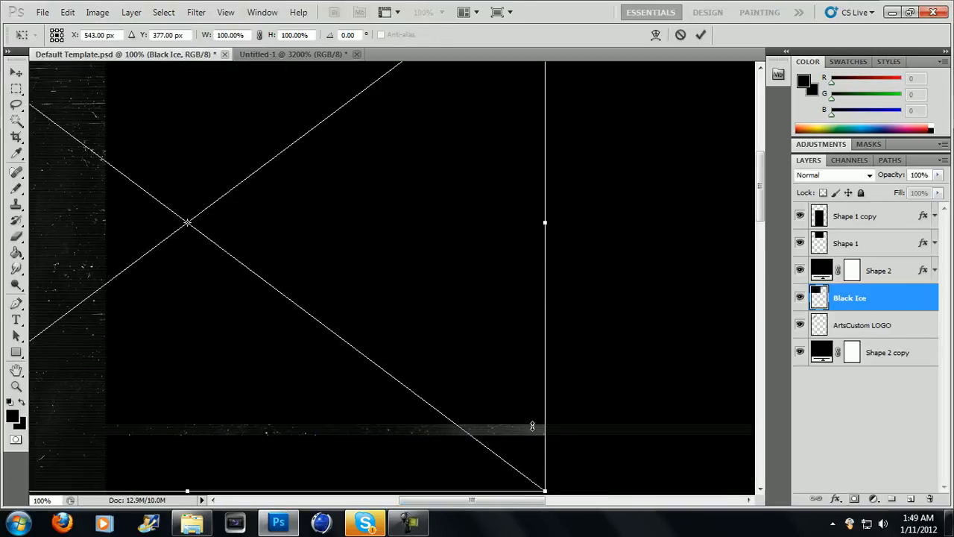
drag(544, 426, 62, 93)
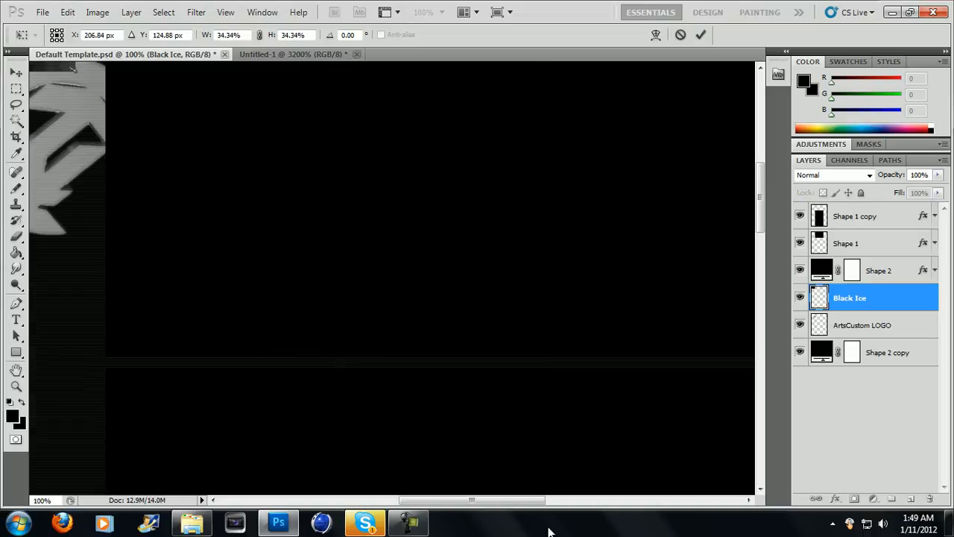
drag(517, 498, 465, 498)
scroll(442, 439, up, 5)
scroll(426, 423, up, 2)
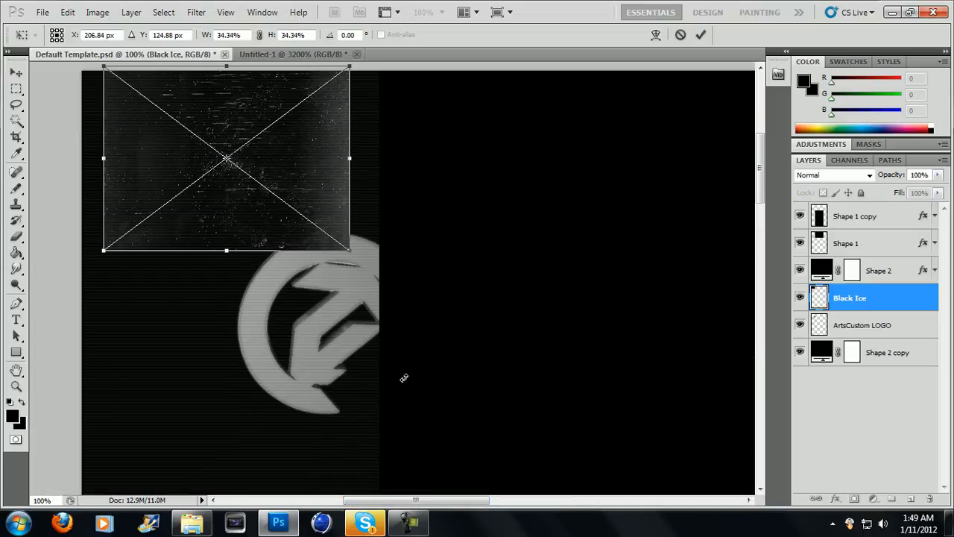
- Move the Black Ice texture over the logo and flip it horizontally
drag(324, 146, 367, 312)
right_click(422, 325)
click(429, 273)
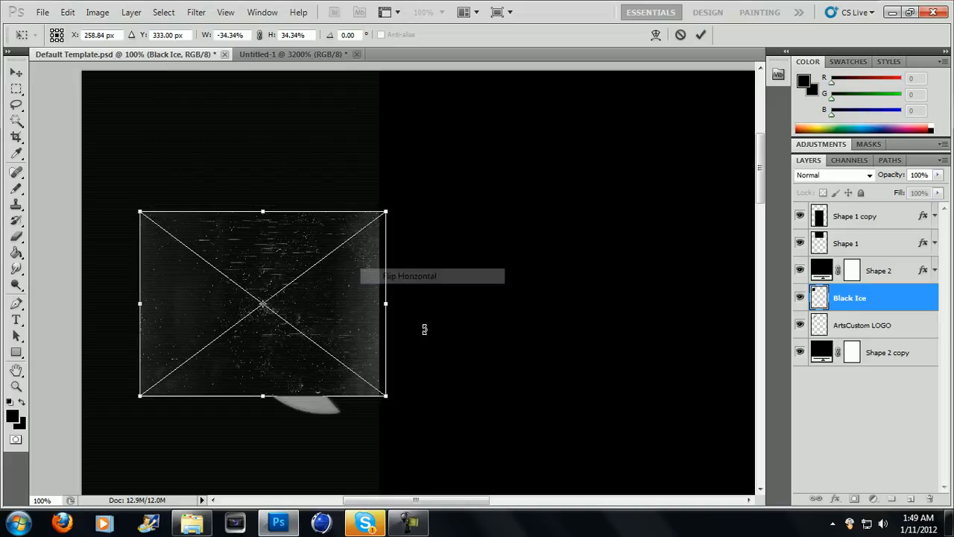
- Rotate the Black Ice texture to about 18.4°, position it to cover the visible part of the logo, and apply the transform
drag(340, 327, 373, 349)
drag(194, 173, 251, 167)
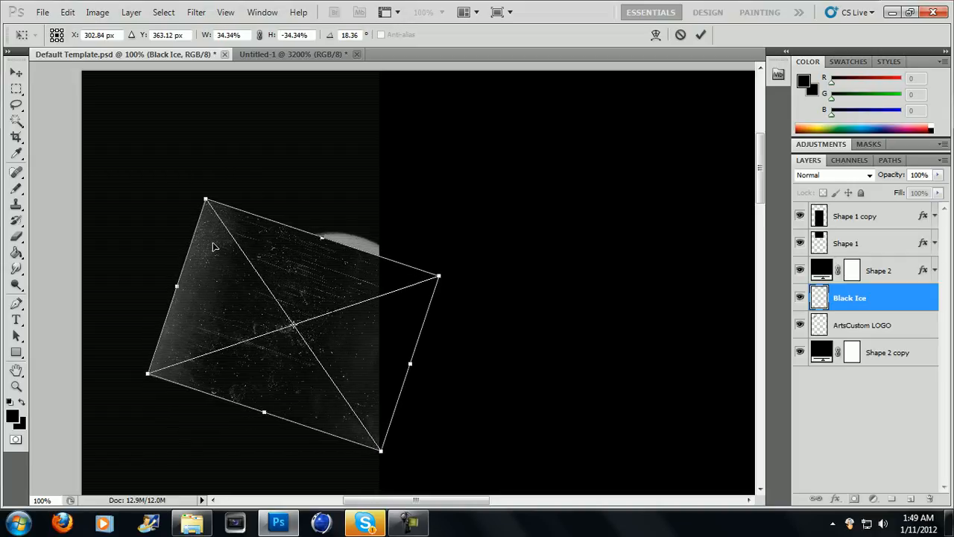
drag(372, 299, 366, 279)
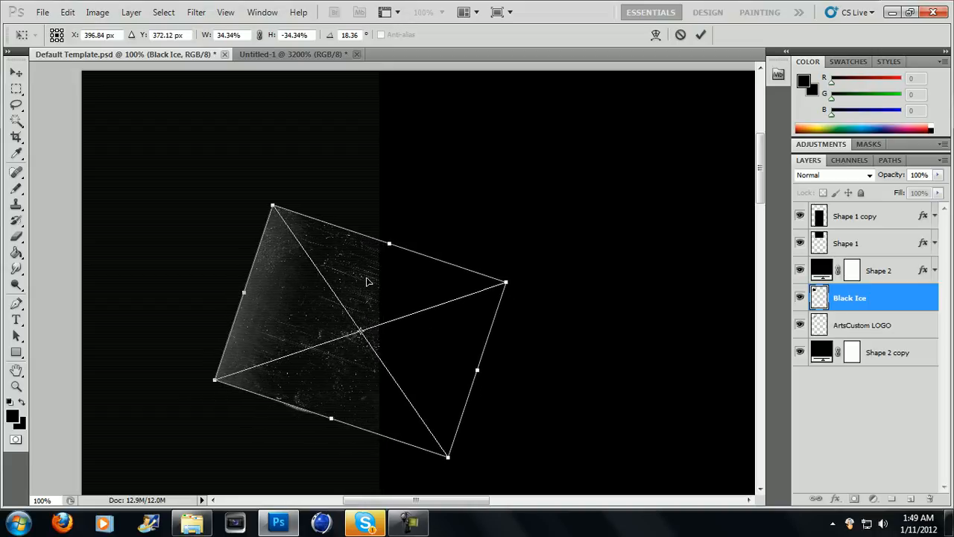
click(17, 72)
click(407, 204)
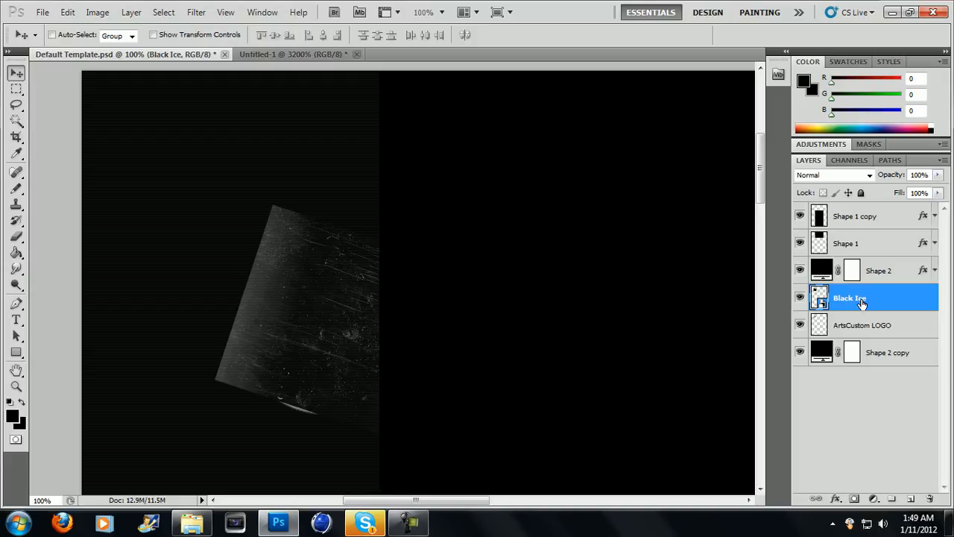
drag(329, 292, 330, 298)
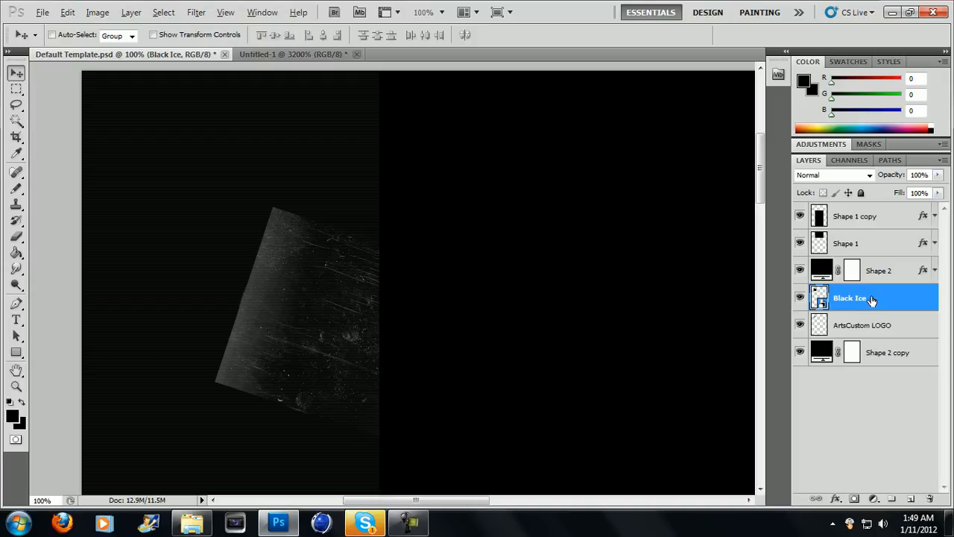
- Clip the Black Ice layer to the ArtsCustom LOGO layer with a clipping mask
key(alt)
key(alt)
alt+click(855, 312)
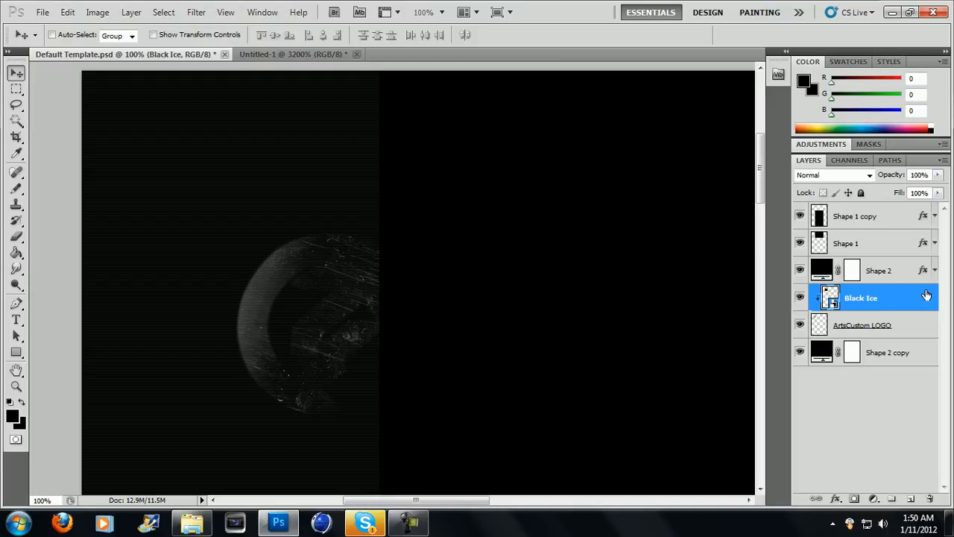
right_click(895, 302)
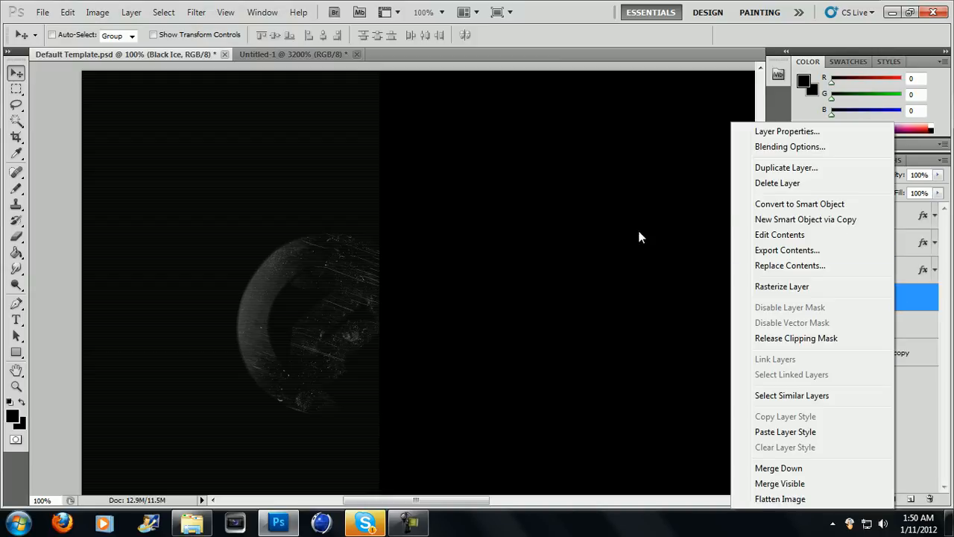
click(608, 330)
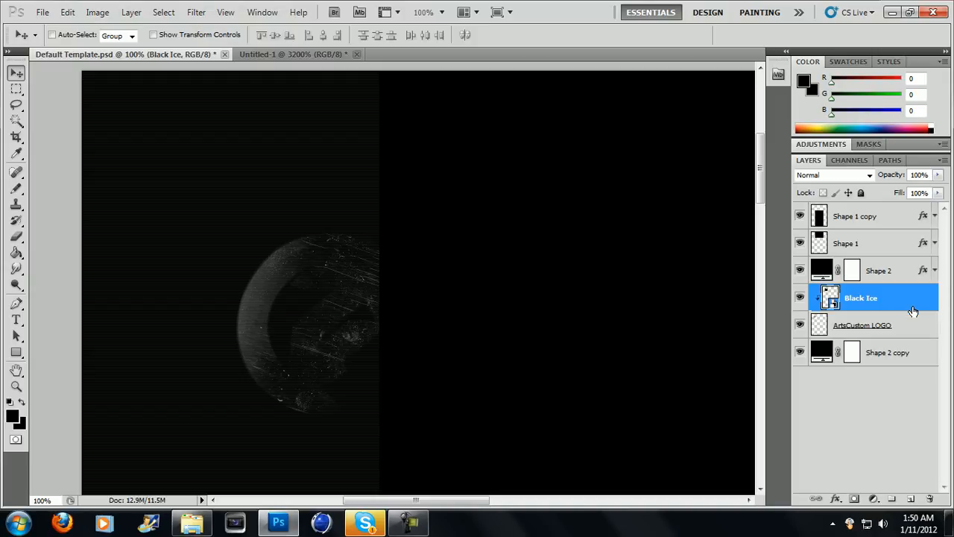
- Set the Black Ice layer's blend mode to Overlay and keep its opacity at 100%
click(867, 176)
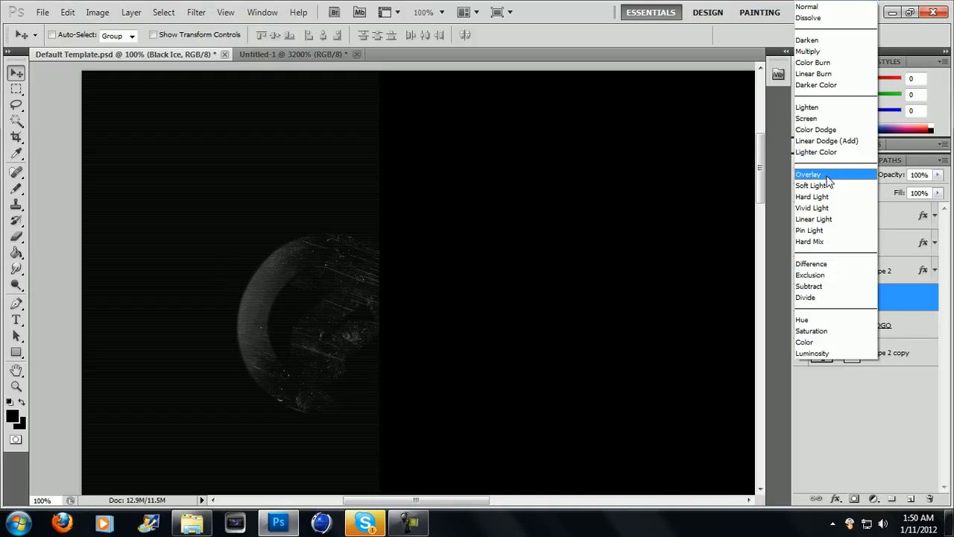
click(830, 175)
click(938, 174)
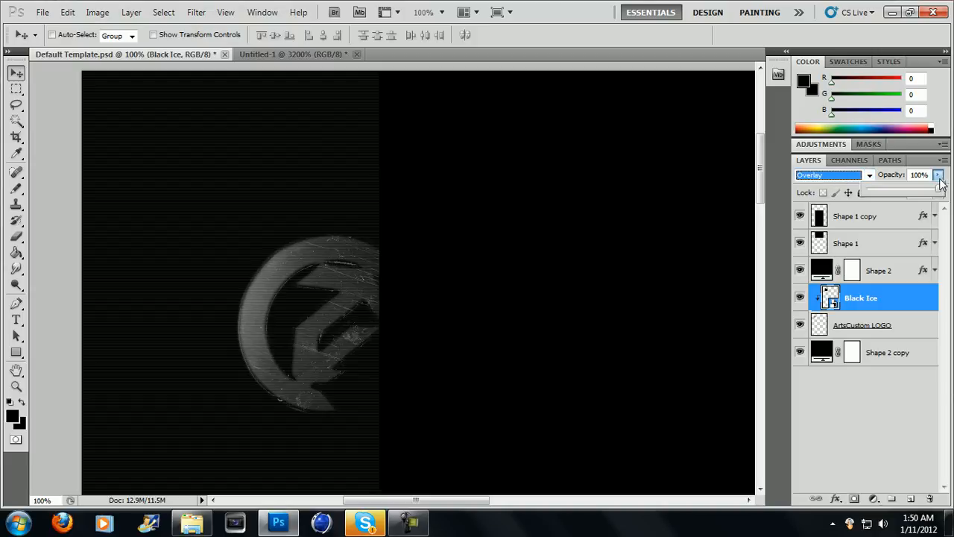
mouse_move(939, 192)
mouse_down()
mouse_move(911, 192)
mouse_move(944, 193)
mouse_up()
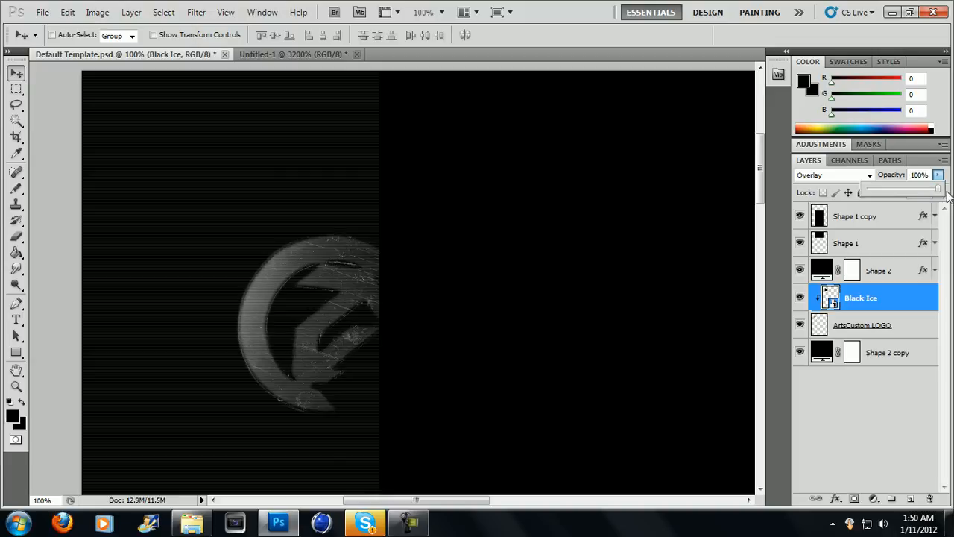
click(604, 215)
mouse_move(440, 501)
mouse_down()
mouse_move(458, 501)
mouse_move(436, 501)
mouse_move(445, 502)
mouse_up()
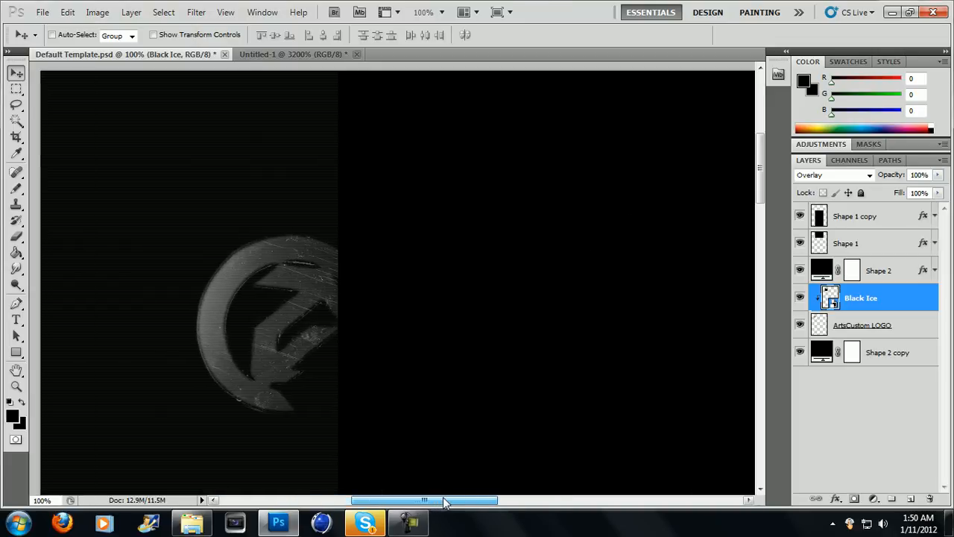
- Merge the Black Ice and ArtsCustom LOGO layers and shift the merged logo slightly downward
ctrl+click(873, 305)
ctrl+click(873, 304)
ctrl+click(870, 329)
right_click(869, 329)
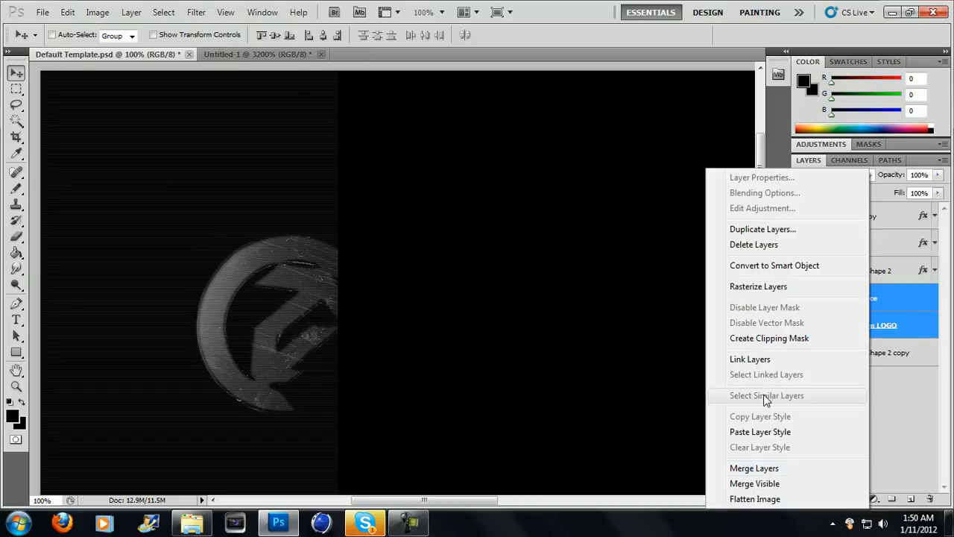
click(767, 469)
drag(248, 349, 246, 375)
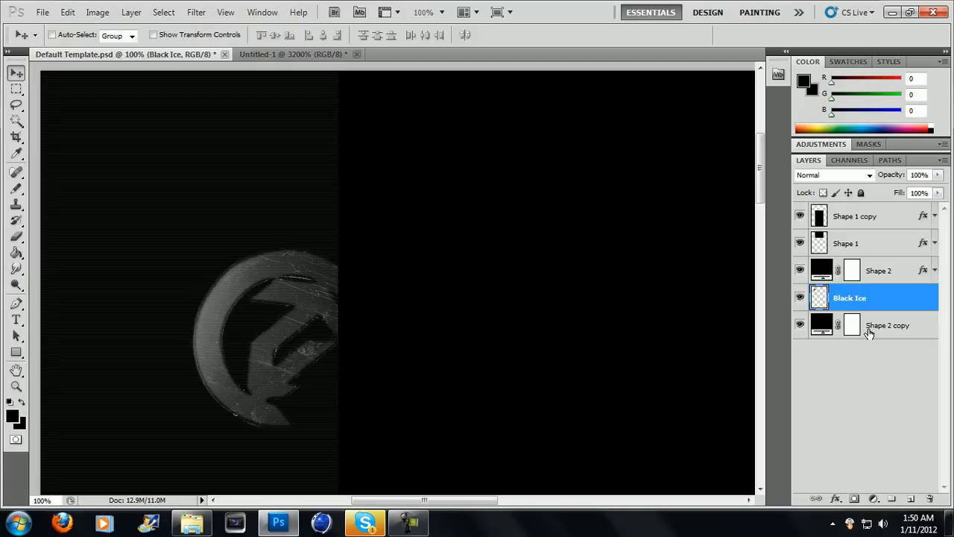
shift+click(868, 334)
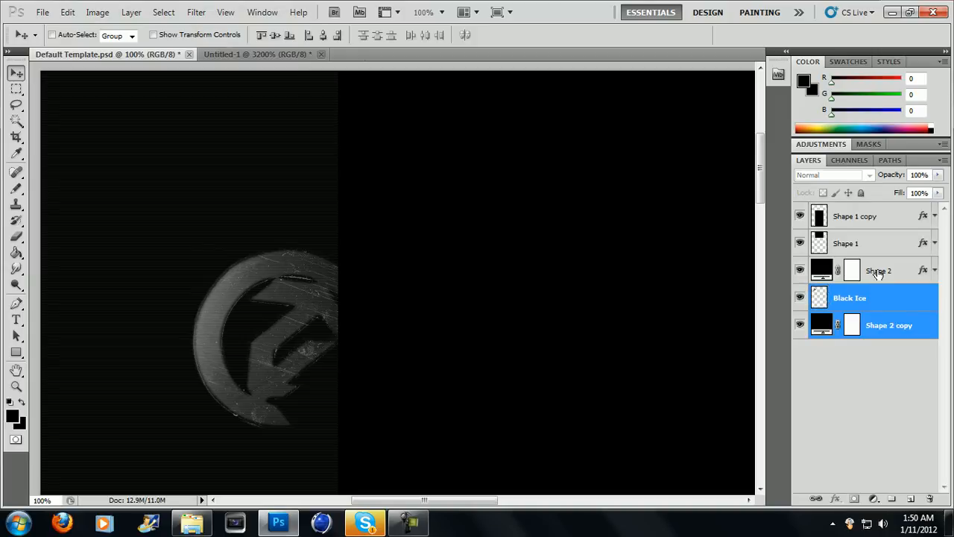
shift+click(878, 273)
click(880, 348)
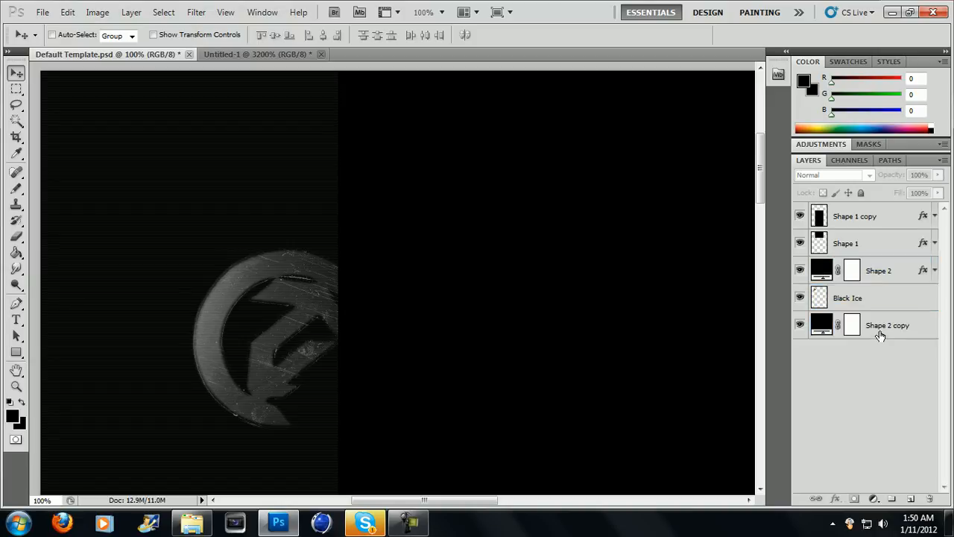
- Select every layer from Shape 2 copy up to Shape 1 copy and combine them with Merge Visible
click(880, 333)
shift+click(883, 307)
shift+click(881, 276)
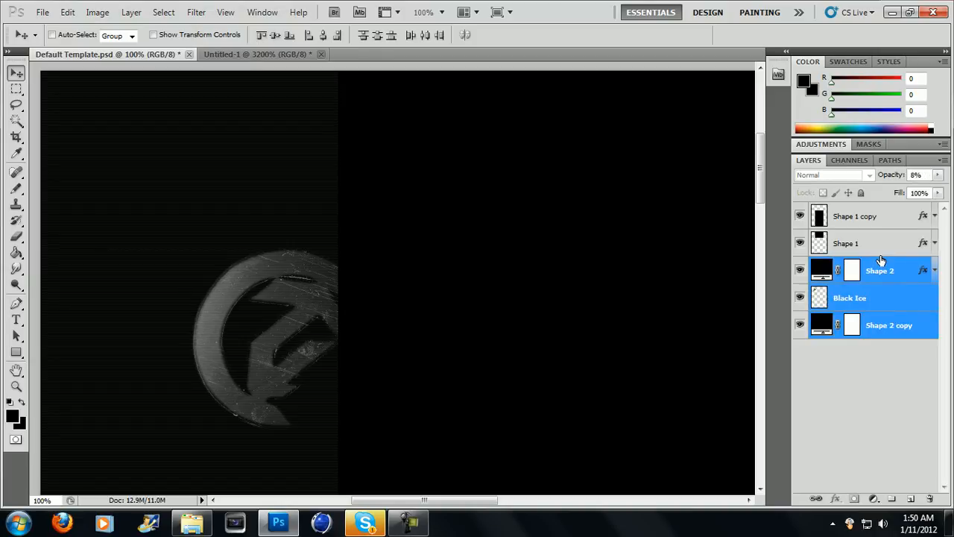
shift+click(879, 247)
shift+click(878, 216)
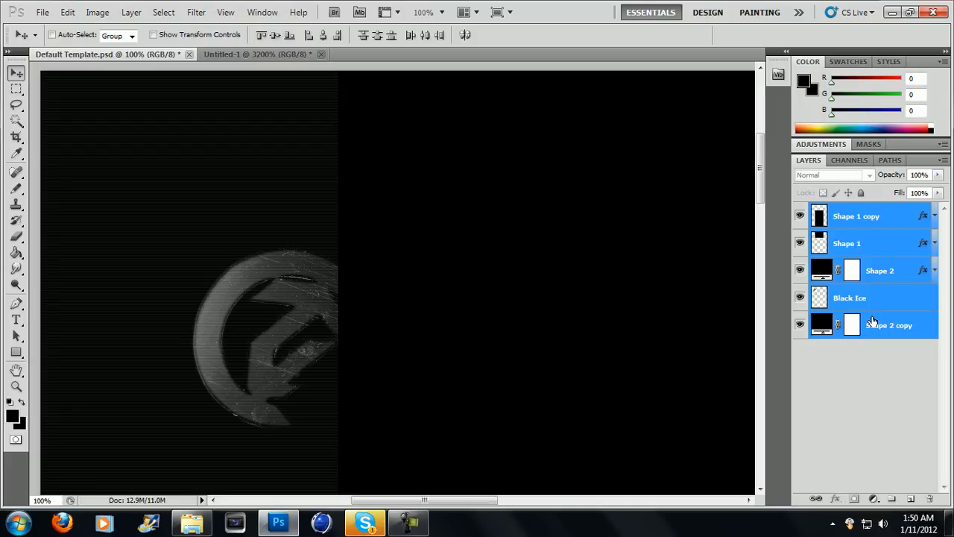
right_click(879, 270)
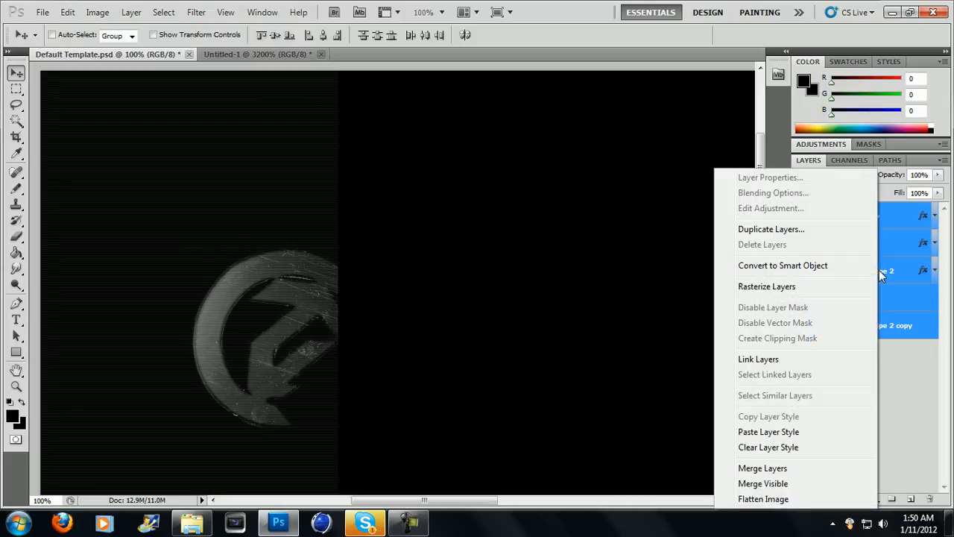
click(764, 484)
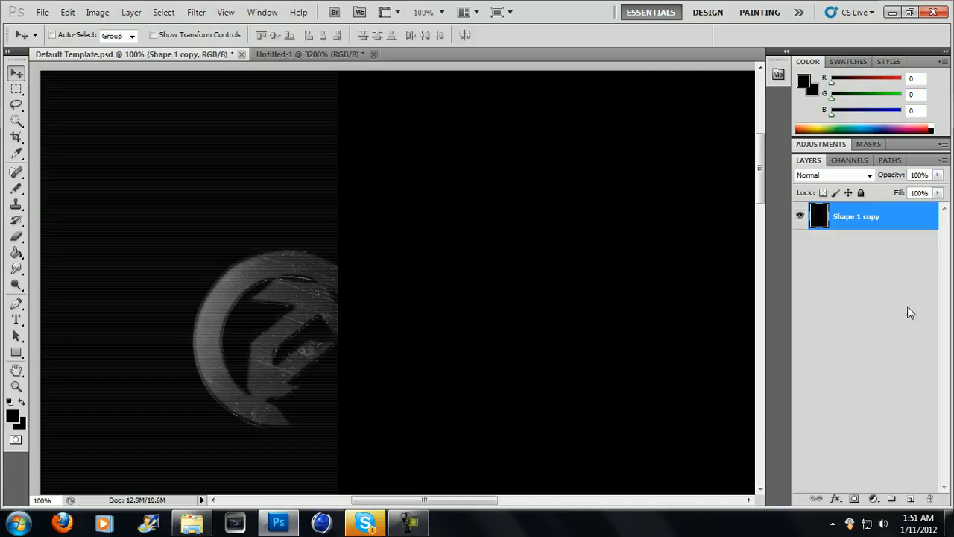
- Show the adjustment options and set the foreground color to blue with RGB values 0, 100, 170
mouse_move(474, 500)
mouse_down()
mouse_move(574, 502)
mouse_move(491, 506)
mouse_up()
scroll(543, 387, down, 3)
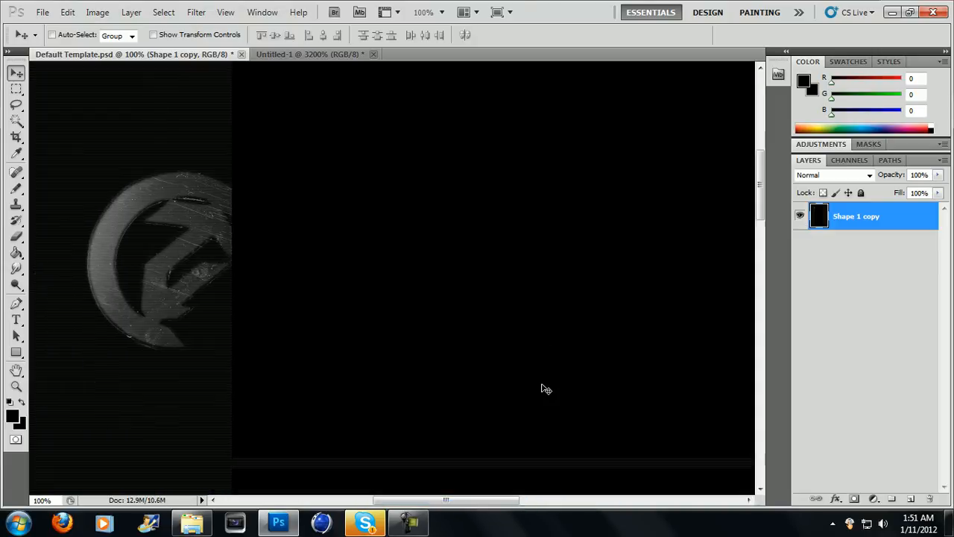
scroll(543, 389, down, 2)
scroll(547, 402, up, 5)
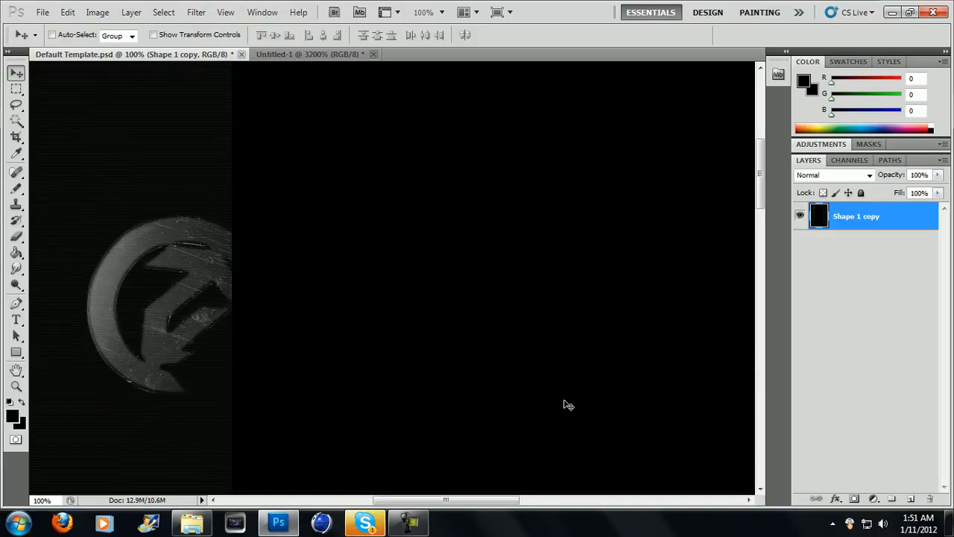
click(822, 145)
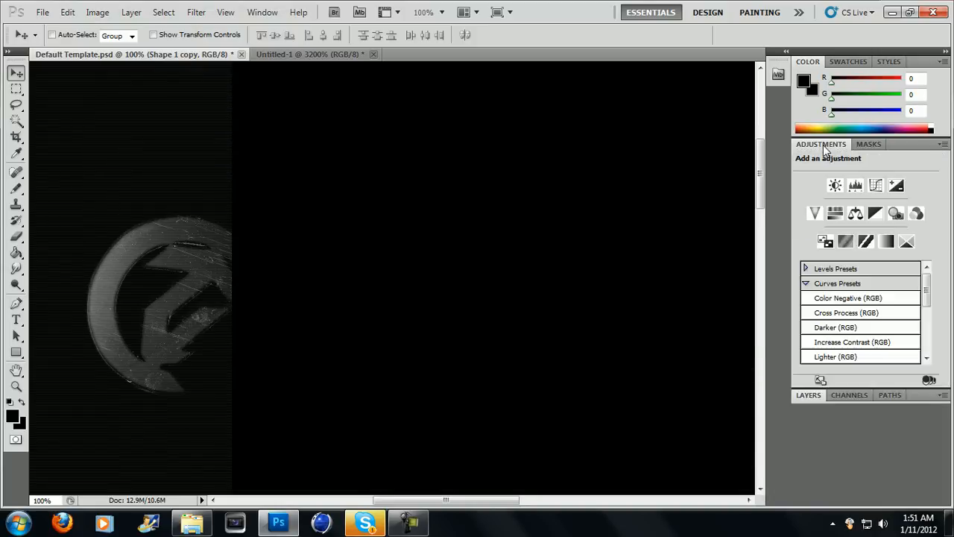
click(805, 84)
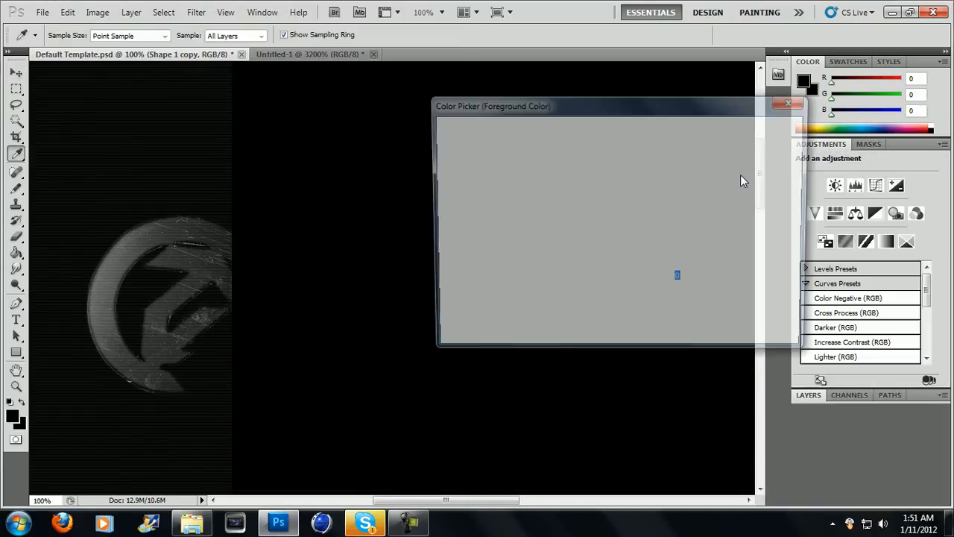
mouse_move(586, 199)
mouse_down()
mouse_move(614, 177)
mouse_move(615, 197)
mouse_up()
click(768, 129)
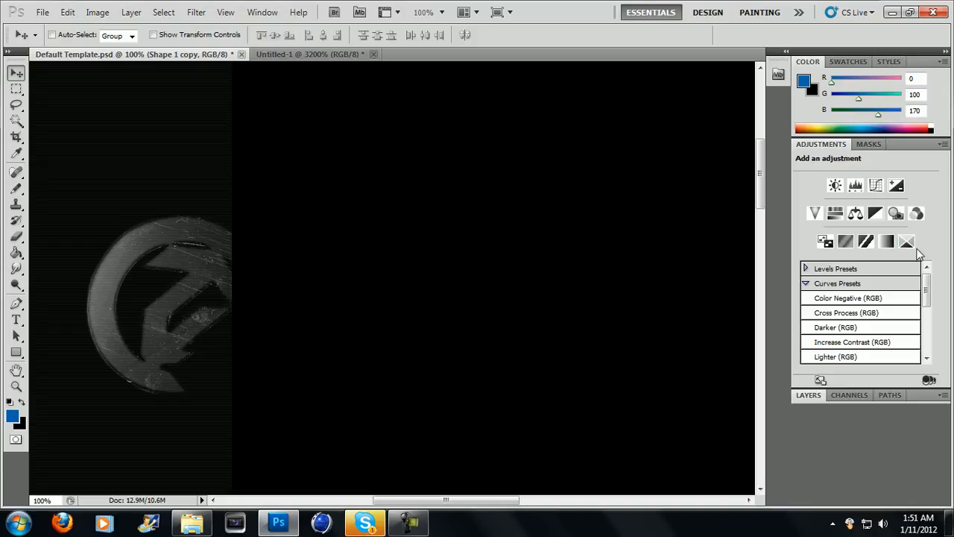
- Add a Gradient Map adjustment layer using the blue-to-black gradient and reverse it
click(888, 243)
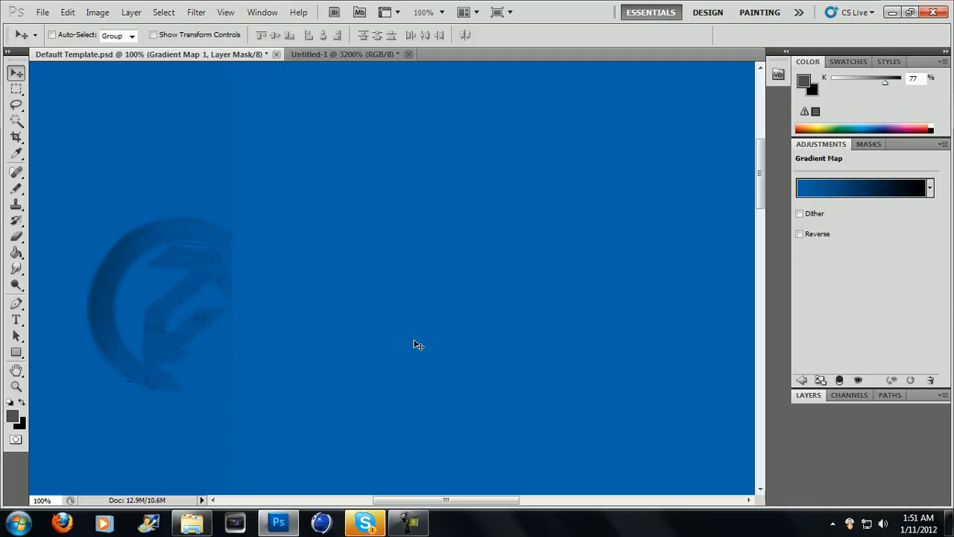
click(798, 235)
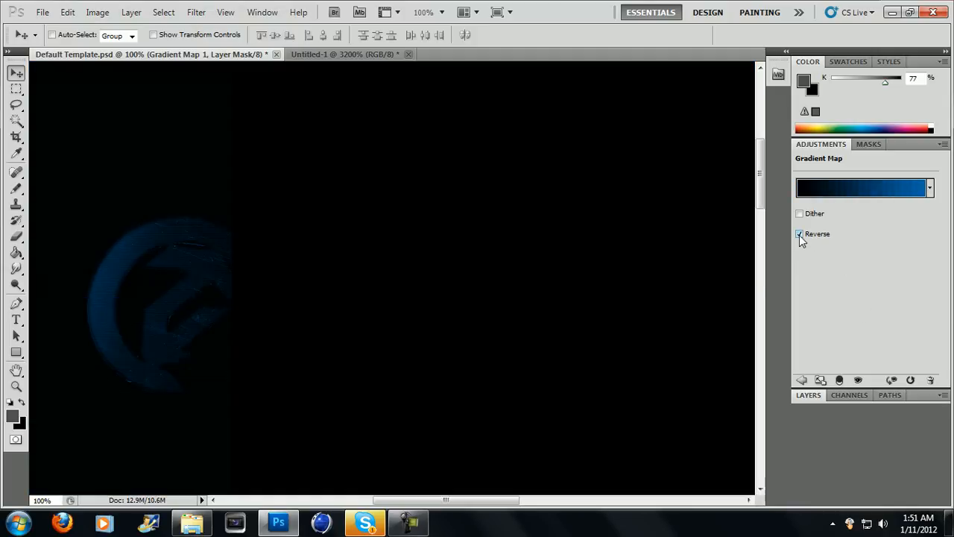
drag(445, 501, 412, 502)
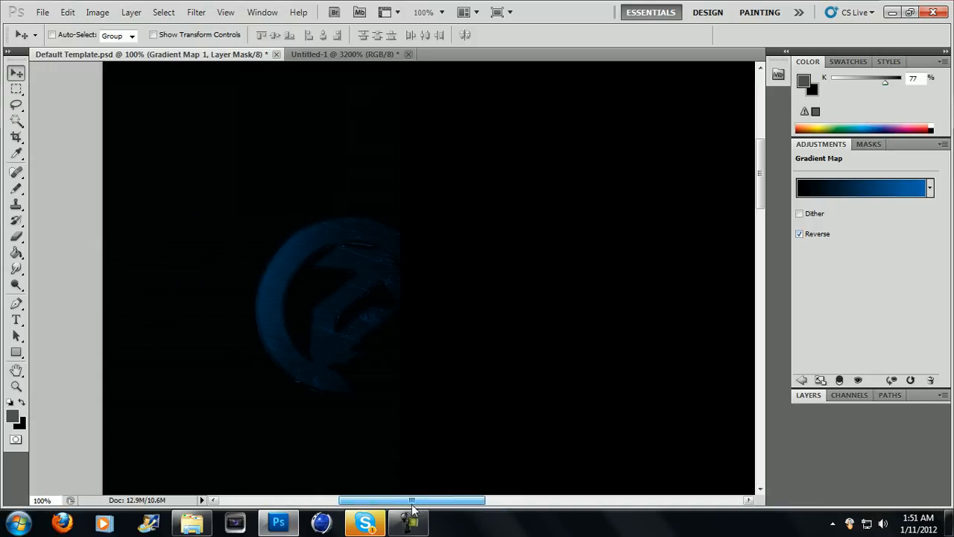
- Add a Curves adjustment layer above the gradient map using the Increase Contrast (RGB) preset
scroll(431, 372, down, 3)
scroll(387, 395, down, 3)
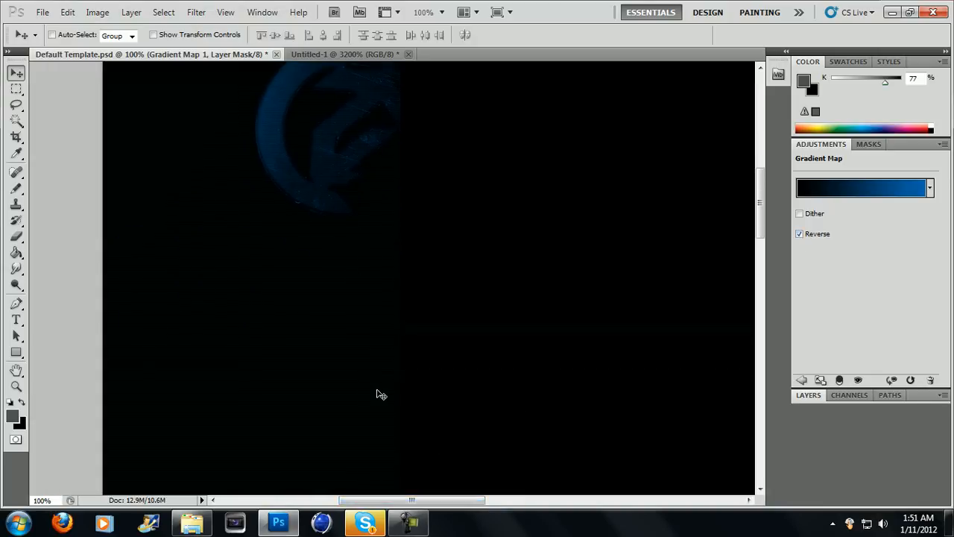
scroll(383, 410, up, 5)
scroll(400, 438, up, 2)
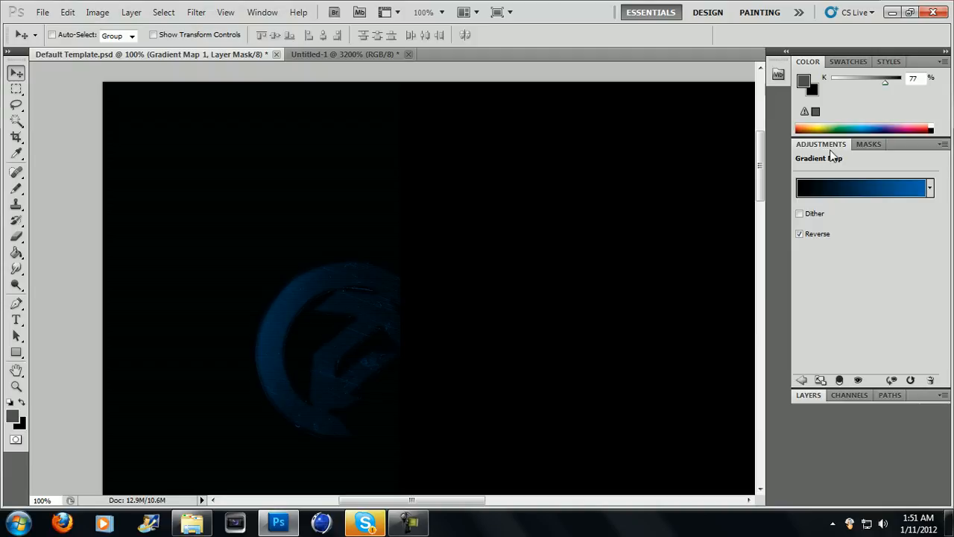
click(803, 381)
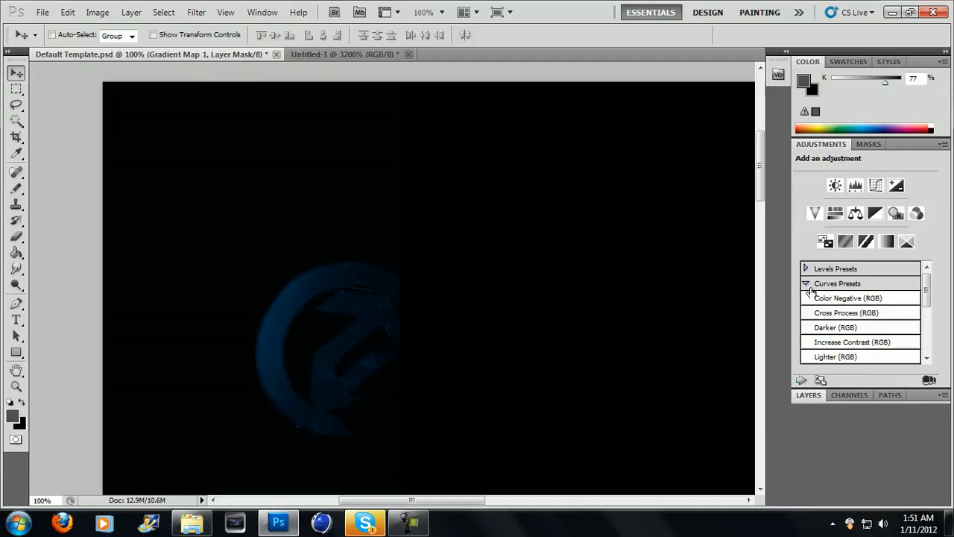
scroll(872, 313, down, 1)
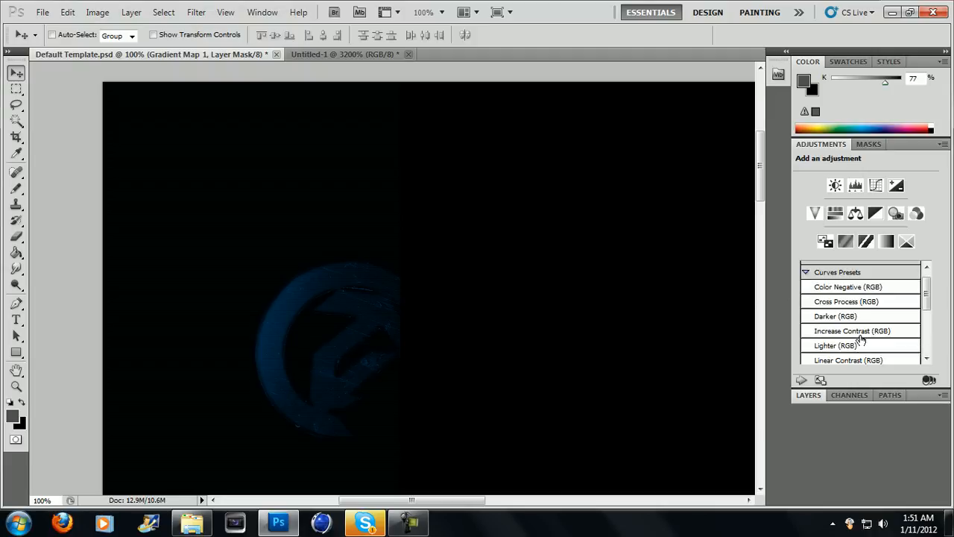
scroll(860, 339, down, 1)
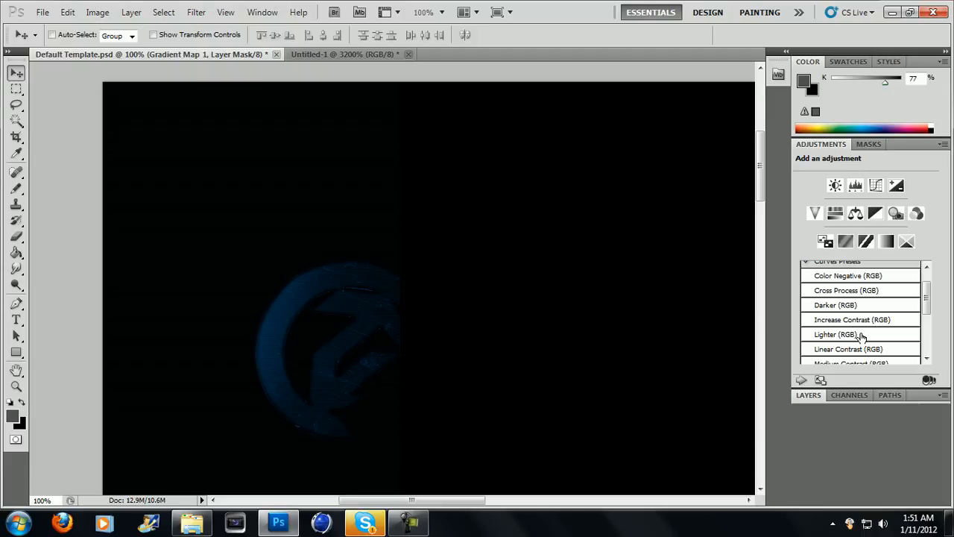
scroll(860, 337, down, 1)
scroll(866, 321, up, 2)
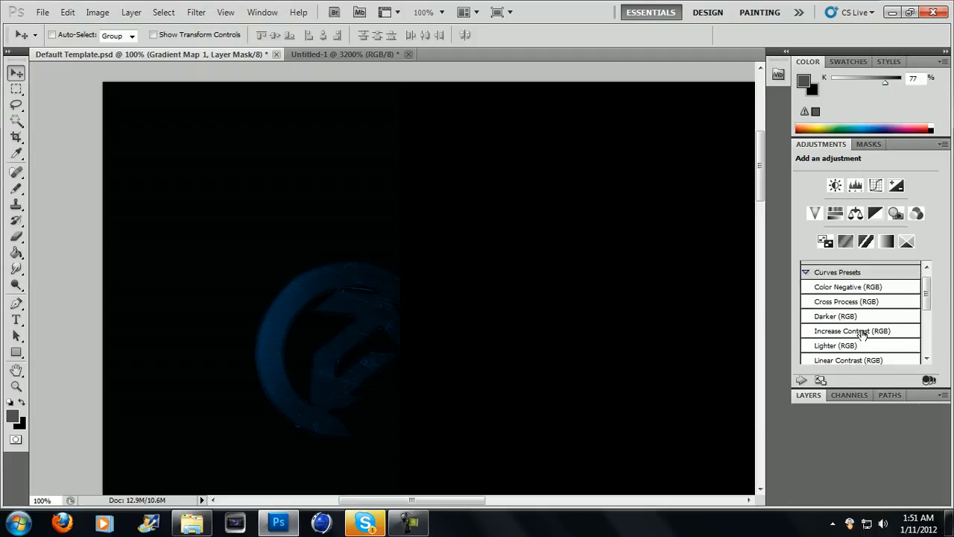
click(862, 333)
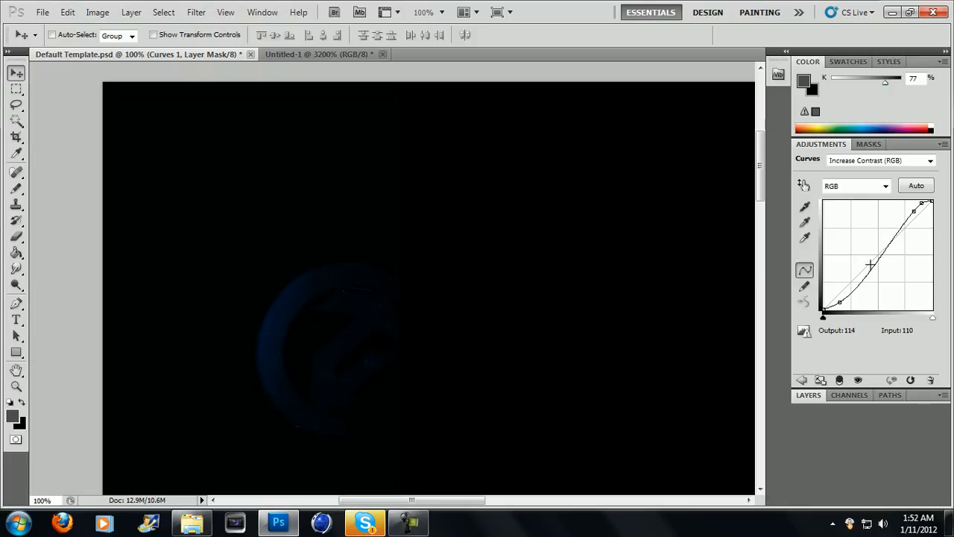
- Raise the curve's shadow point to input 37, output 73, and lower its highlight point slightly to brighten the logo
drag(839, 304, 835, 281)
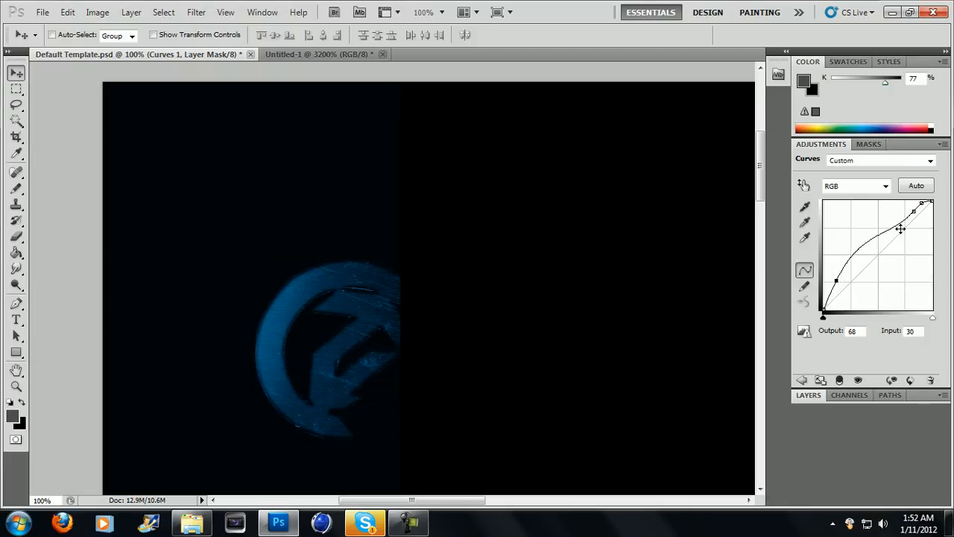
drag(913, 211, 912, 213)
drag(839, 281, 839, 280)
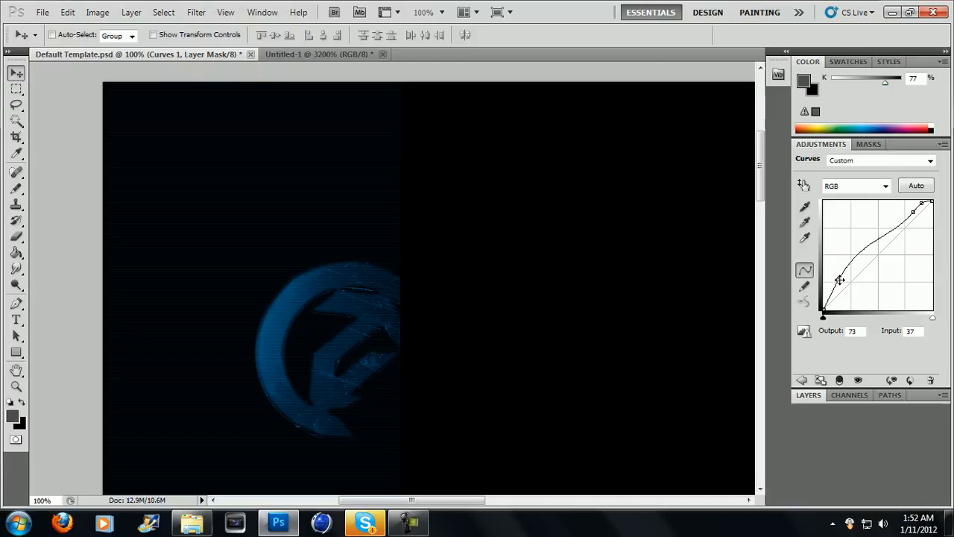
- Add a second Curves adjustment layer using the Lighter (RGB) preset
click(803, 380)
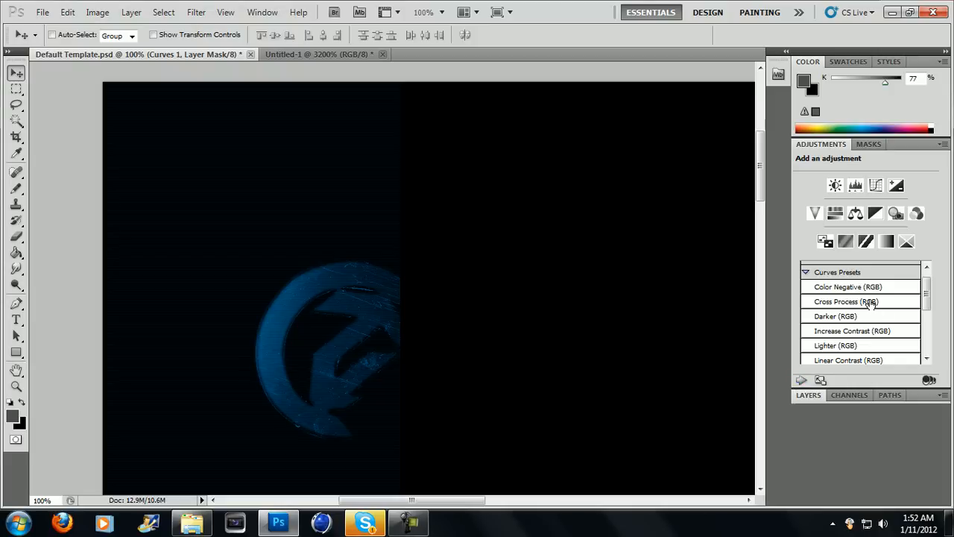
scroll(870, 302, down, 1)
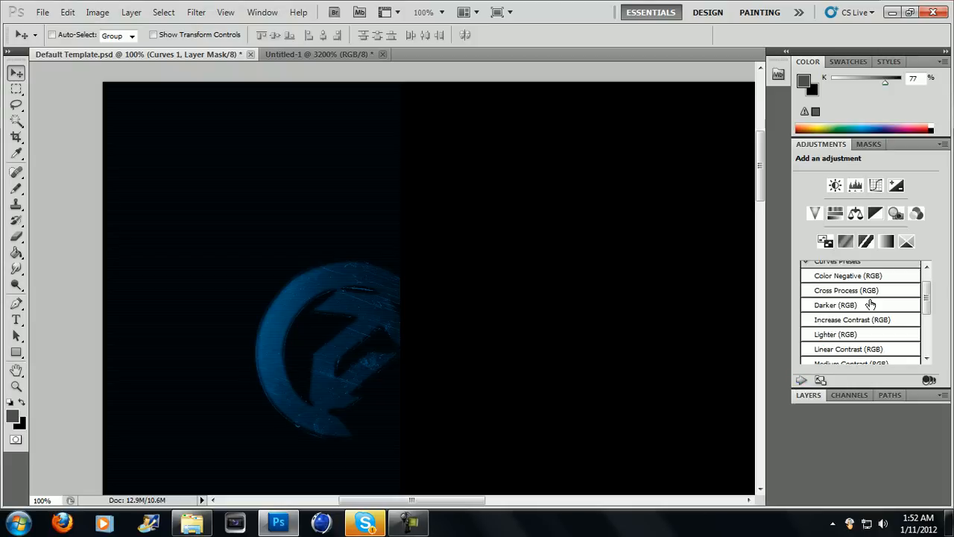
click(850, 336)
- Raise the second curve's middle point to input 91, output 137, and check the brightened template around the logo
drag(759, 194, 757, 293)
drag(757, 216, 756, 164)
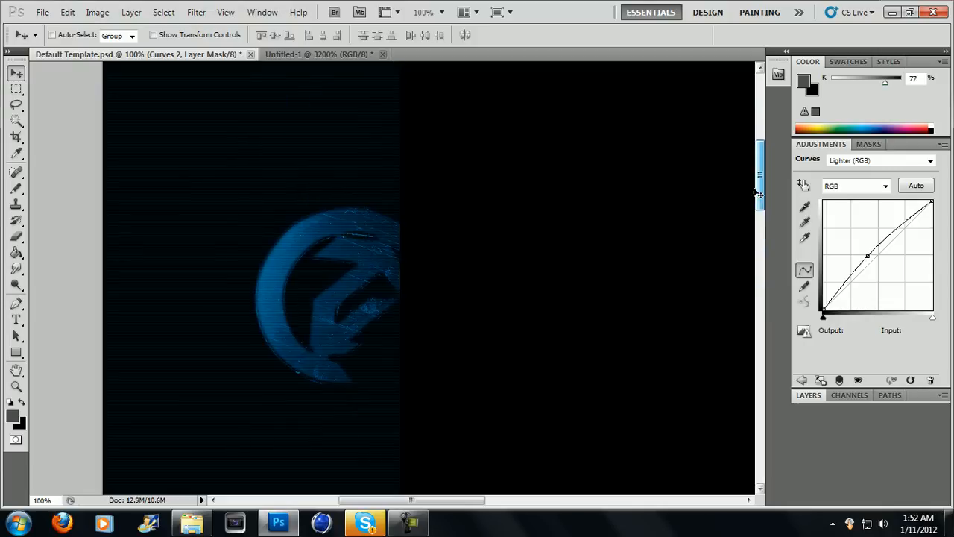
drag(867, 256, 862, 254)
drag(761, 199, 759, 443)
drag(757, 243, 754, 179)
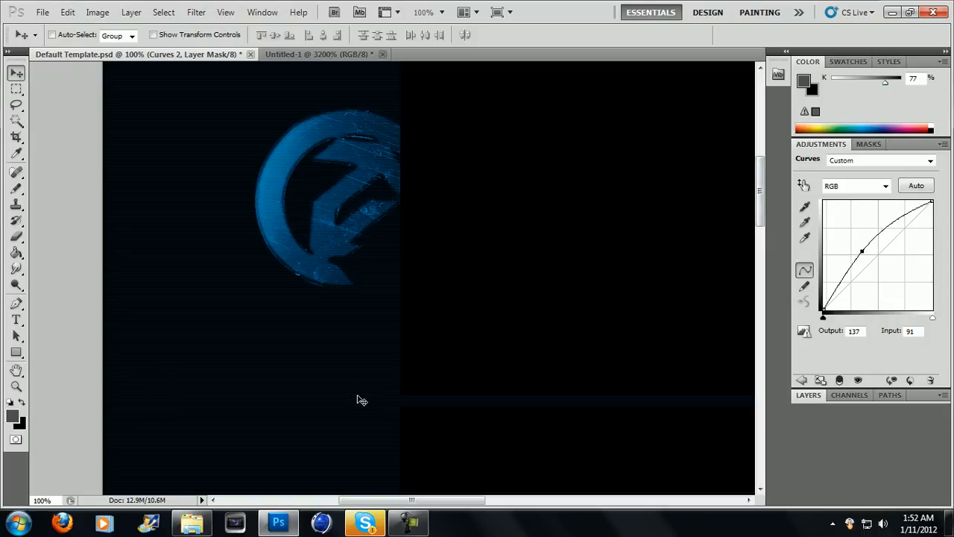
mouse_move(760, 160)
mouse_down()
mouse_move(760, 171)
mouse_move(761, 138)
mouse_move(759, 197)
mouse_move(759, 143)
mouse_up()
drag(372, 500, 459, 505)
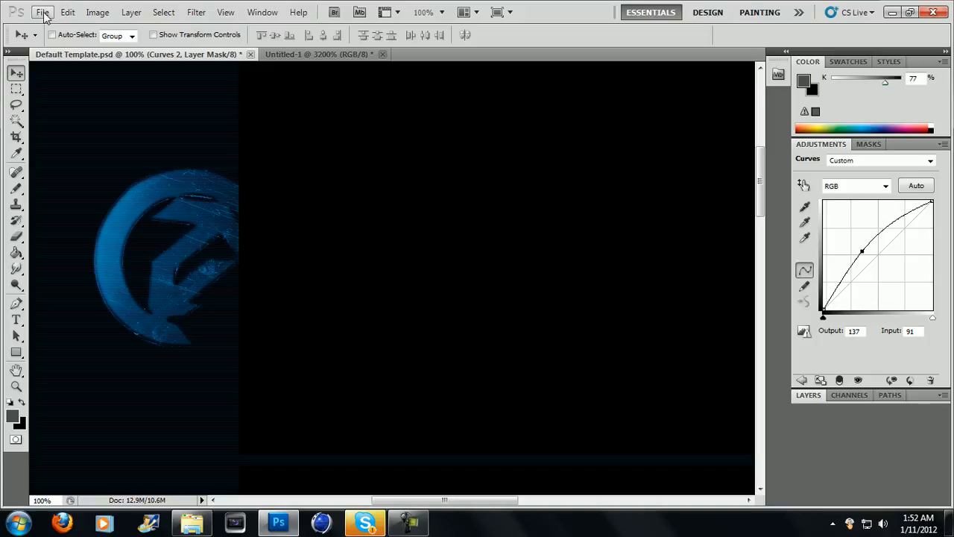
drag(443, 511, 397, 510)
click(43, 14)
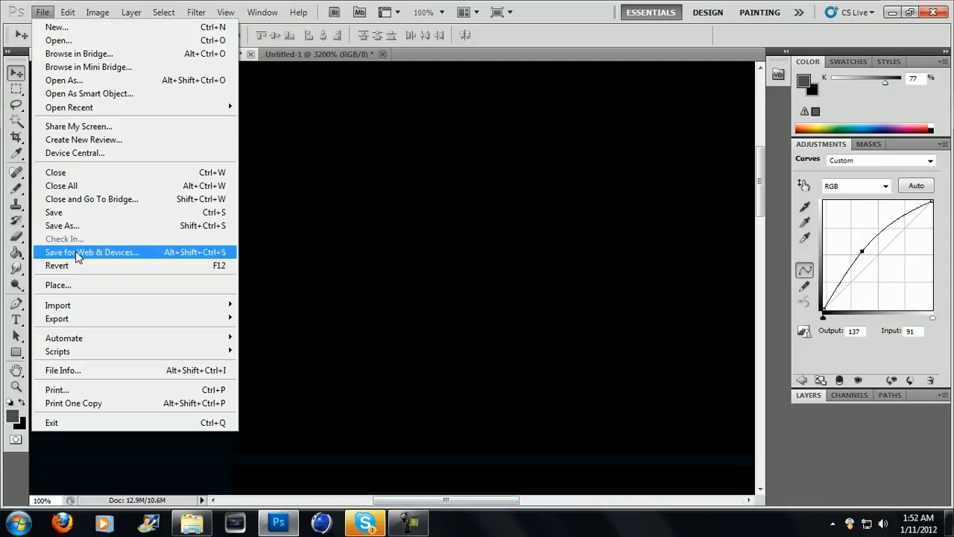
click(110, 253)
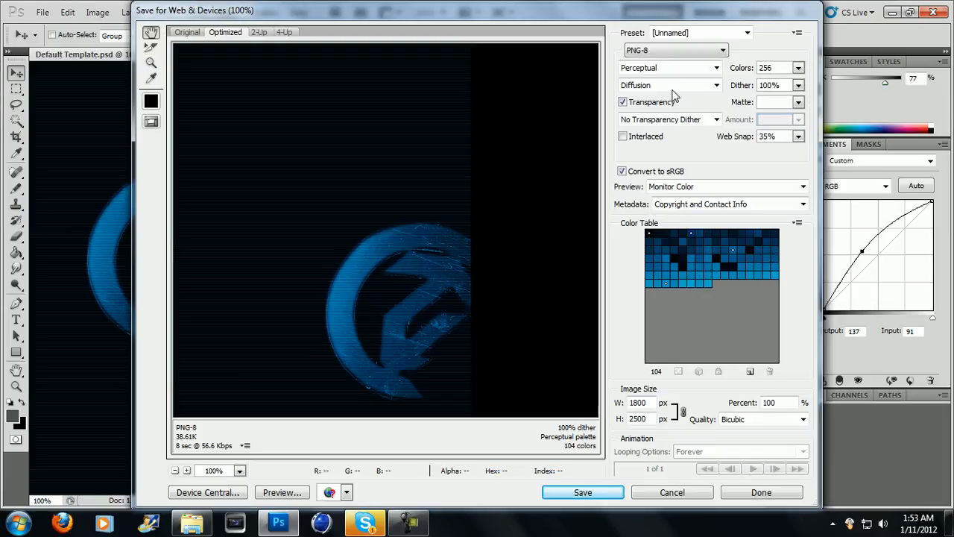
click(661, 50)
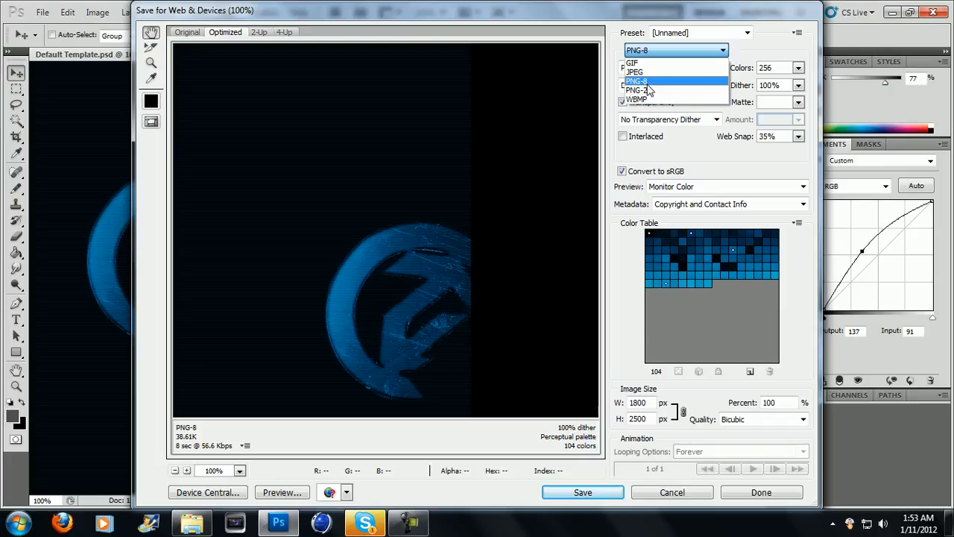
click(646, 82)
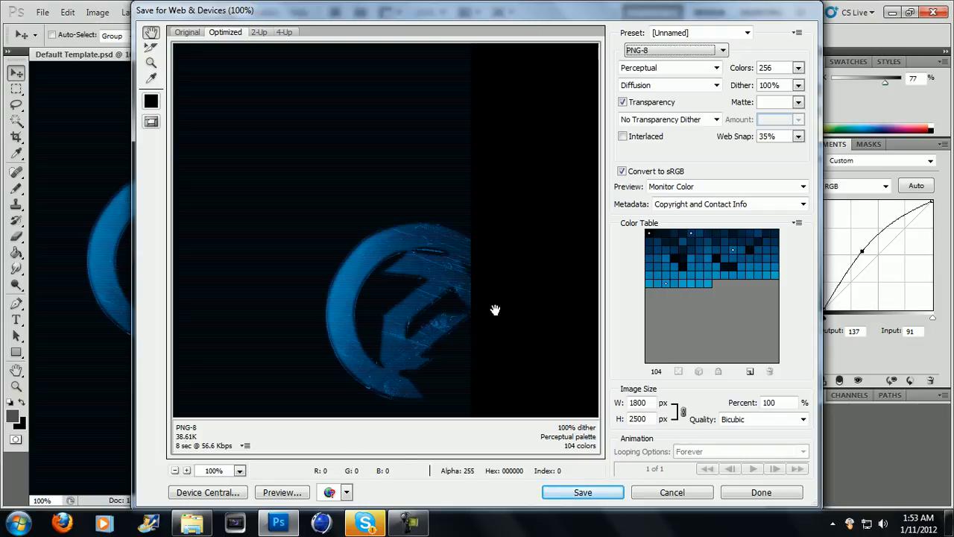
scroll(494, 315, down, 2)
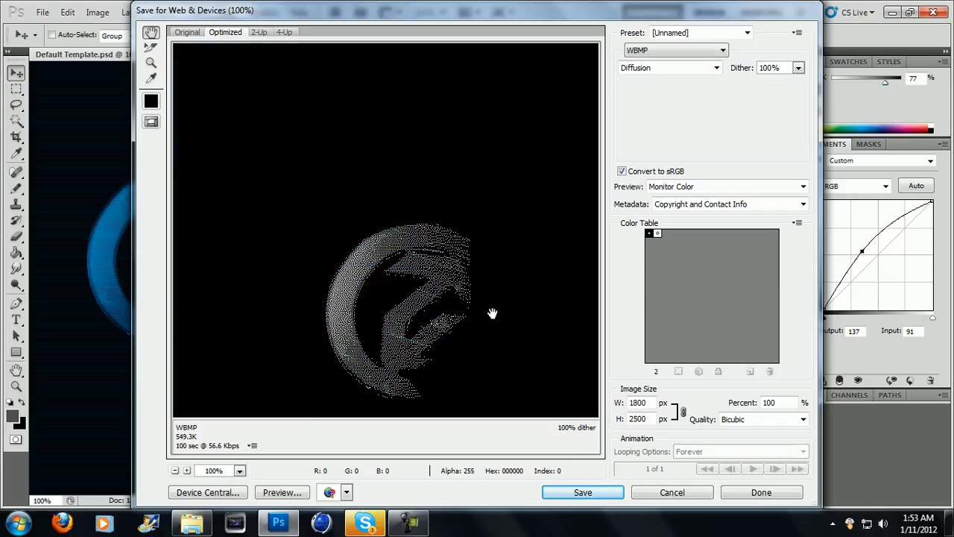
click(654, 50)
click(647, 80)
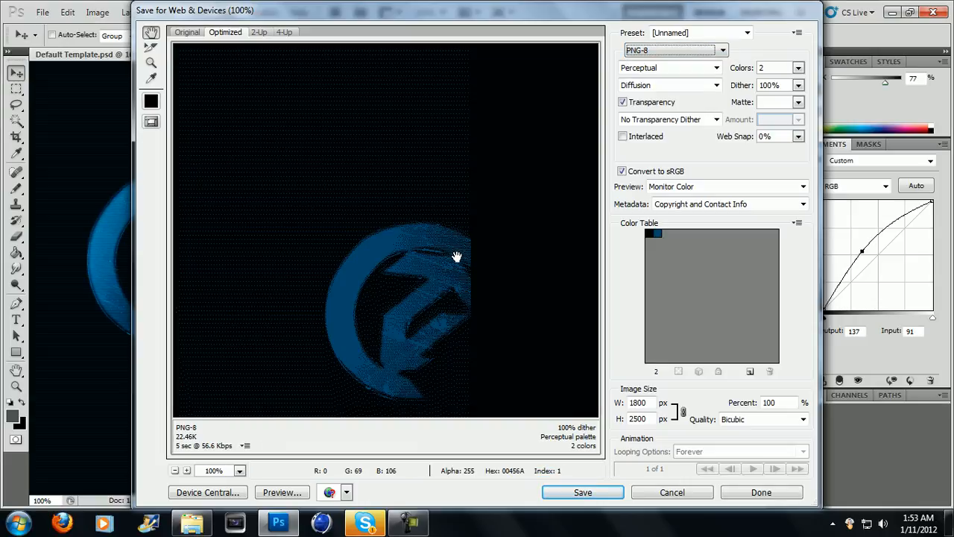
scroll(515, 219, down, 2)
scroll(515, 221, up, 2)
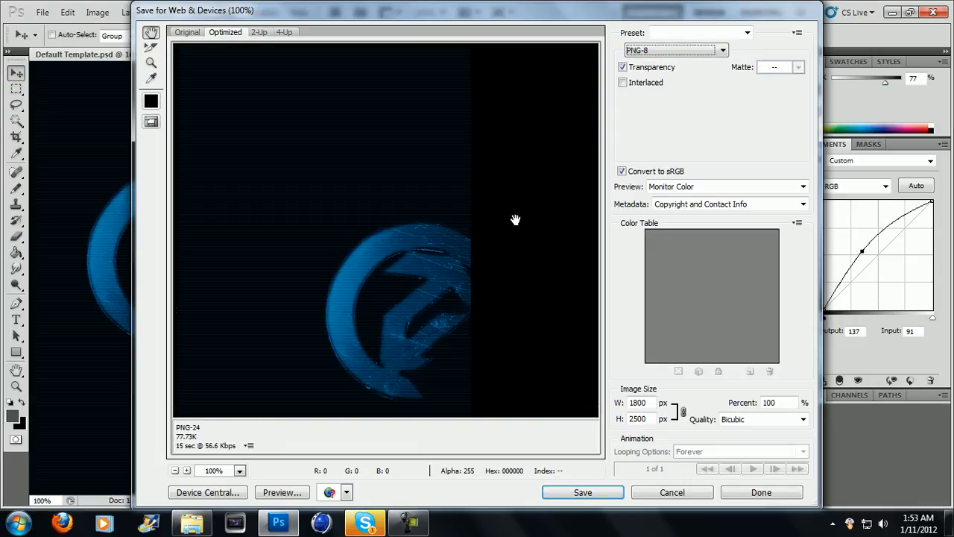
drag(566, 156, 503, 64)
drag(514, 219, 467, 139)
drag(507, 240, 483, 176)
scroll(670, 489, down, 1)
click(672, 492)
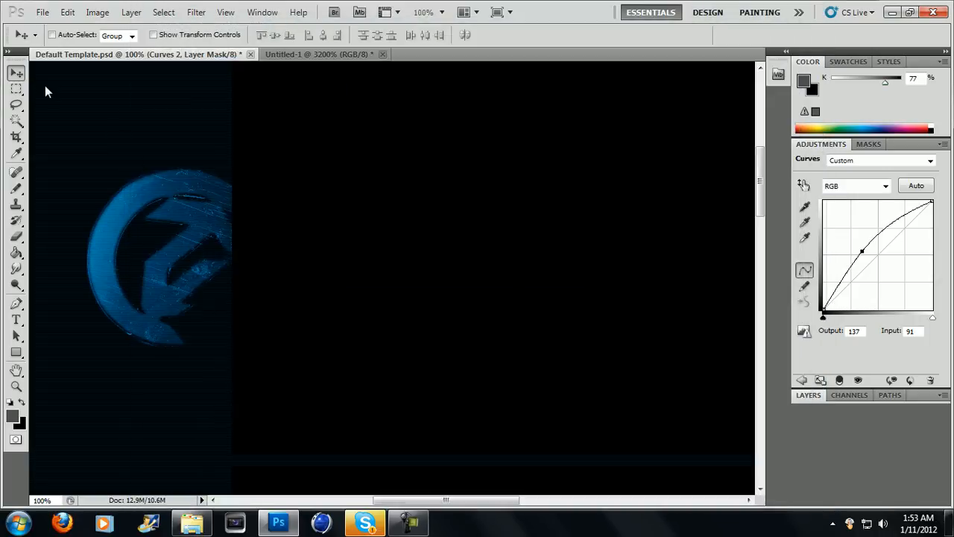
- Set up a Save for Web & Devices export in PNG-24 format and inspect its preview around the logo and content boxes
click(43, 14)
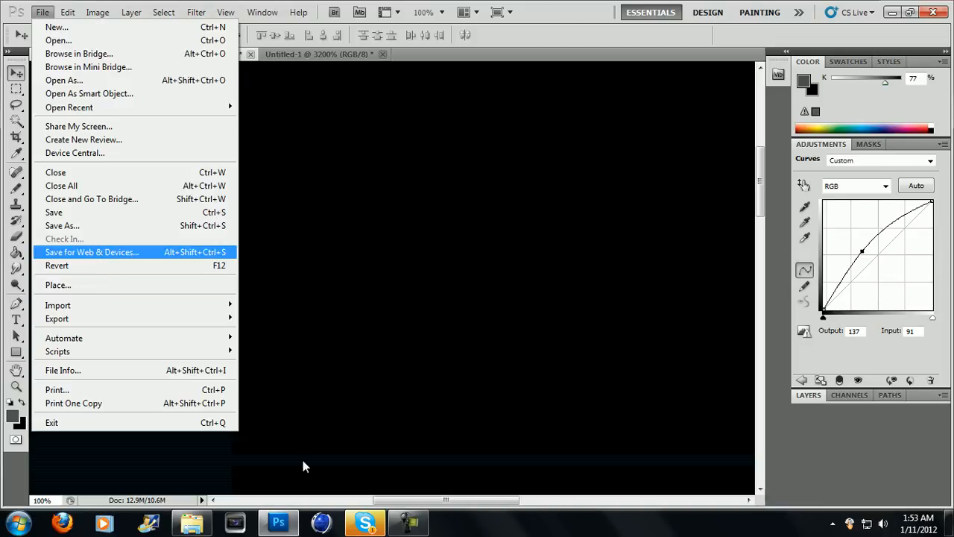
click(102, 252)
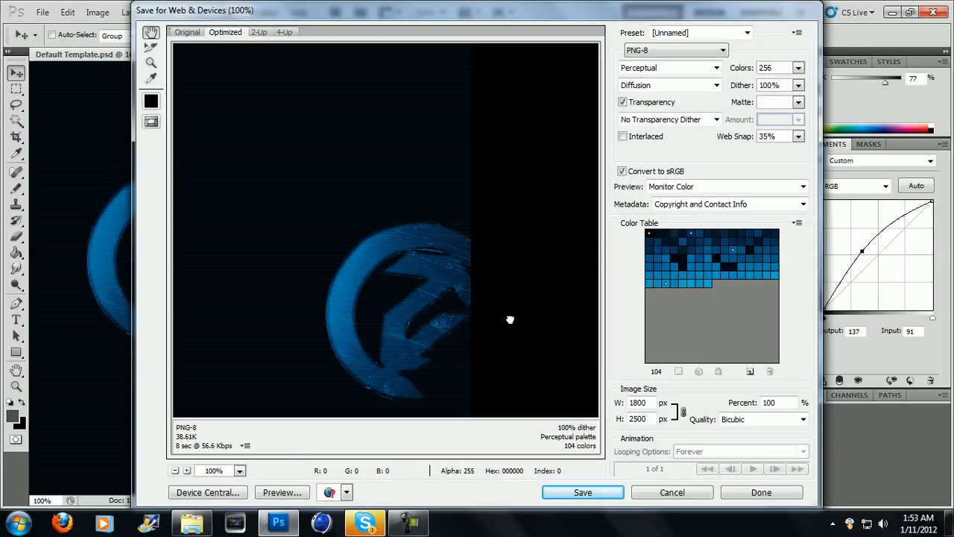
drag(366, 285, 415, 224)
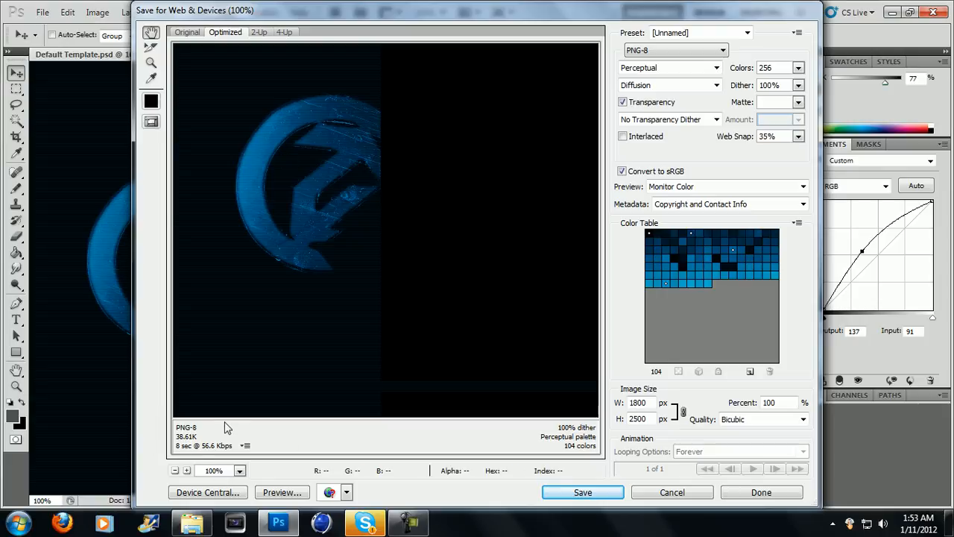
click(680, 52)
click(650, 75)
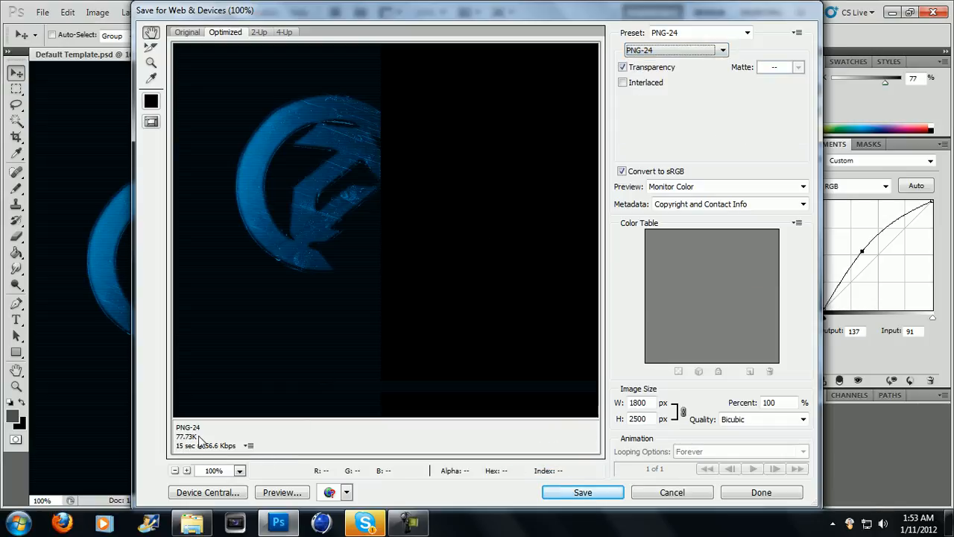
drag(359, 370, 298, 267)
drag(483, 340, 276, 336)
drag(482, 344, 403, 280)
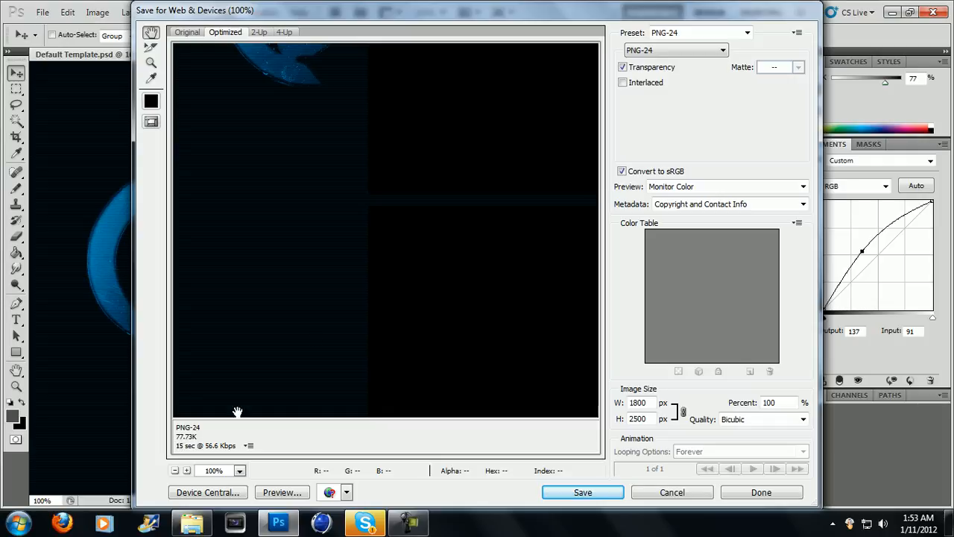
drag(394, 179, 381, 352)
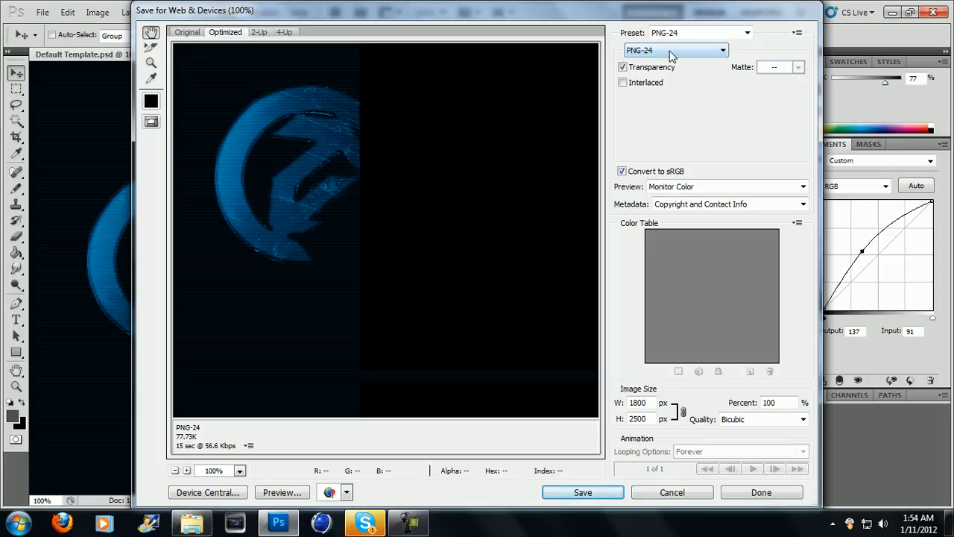
- Proceed to the save dialog for the PNG-24 export, and cancel both it and the web export without saving
click(601, 495)
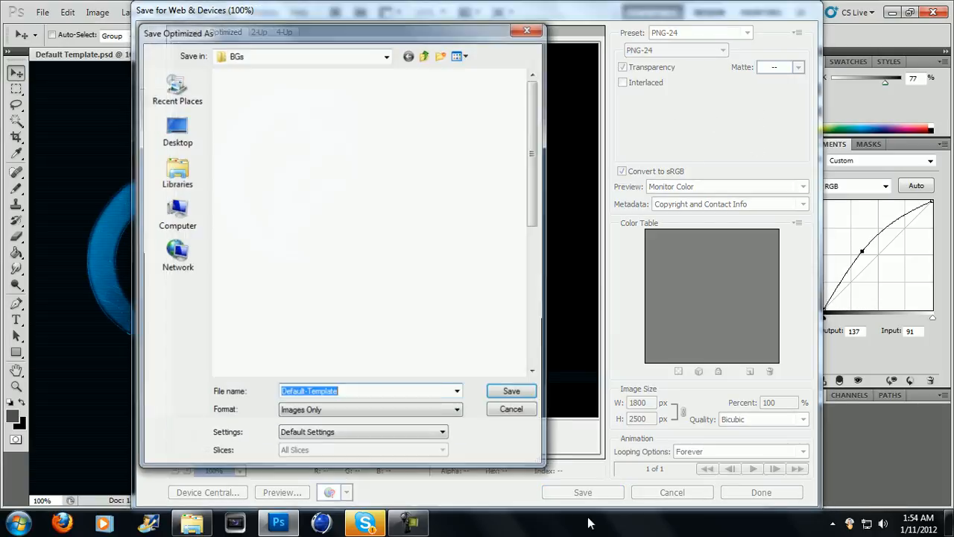
click(528, 28)
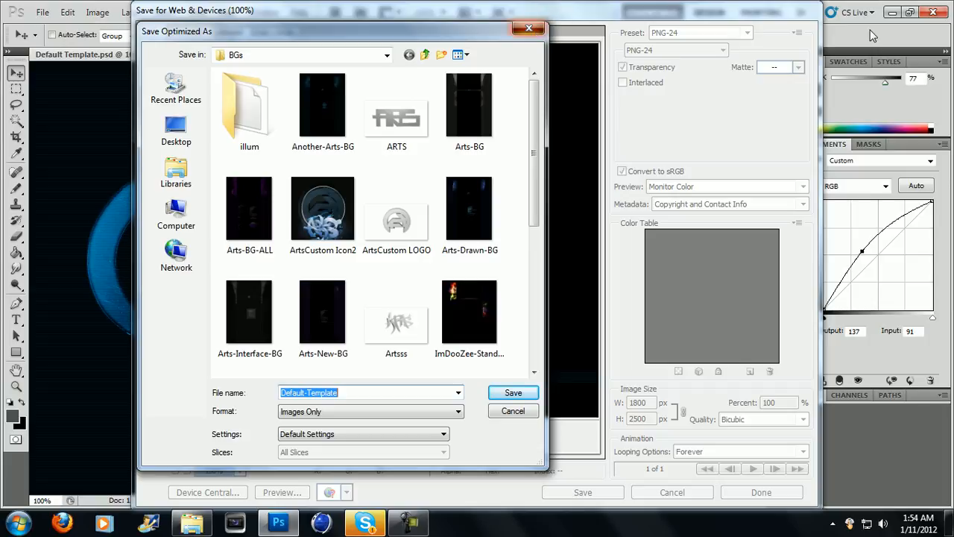
click(671, 492)
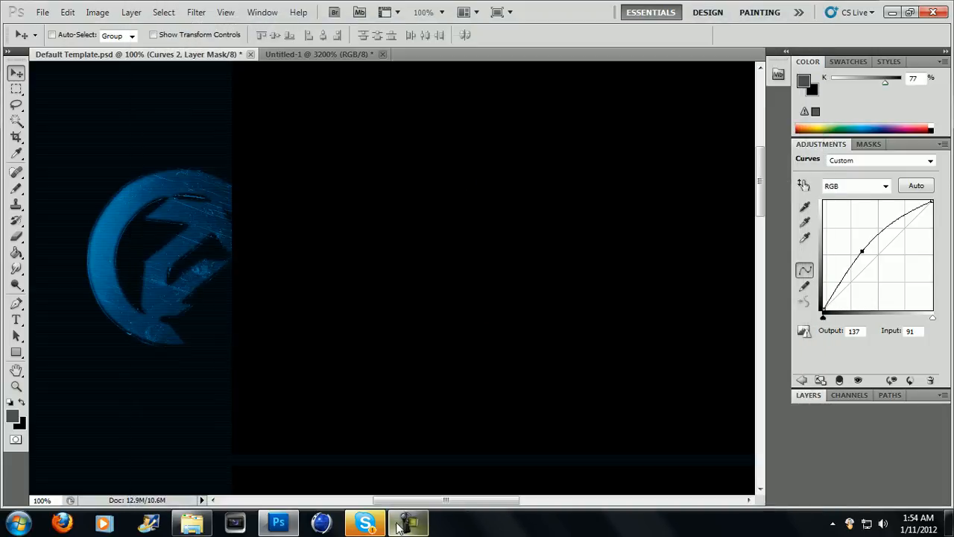